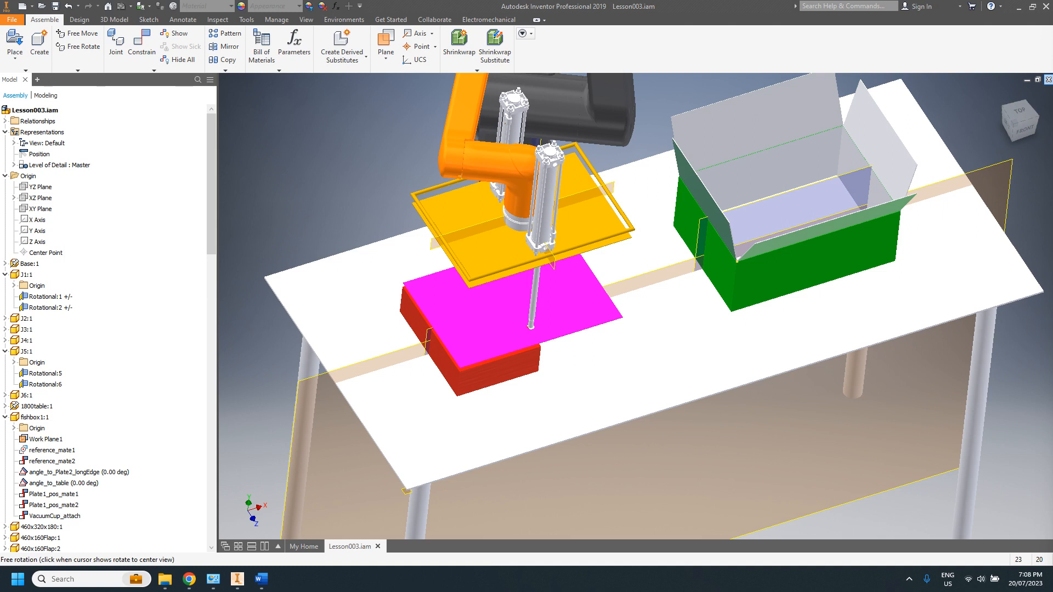
Step: Ground the robot's J4 arm link so it stays fixed in the assembly
scroll(359, 189, up, 3)
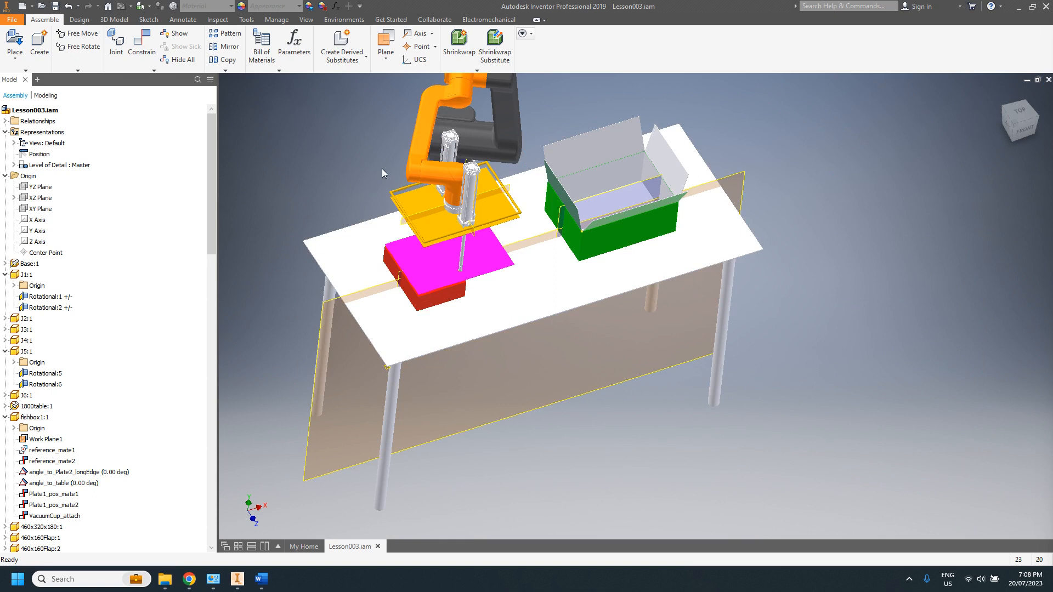
middle_drag(382, 169, 441, 223)
click(466, 200)
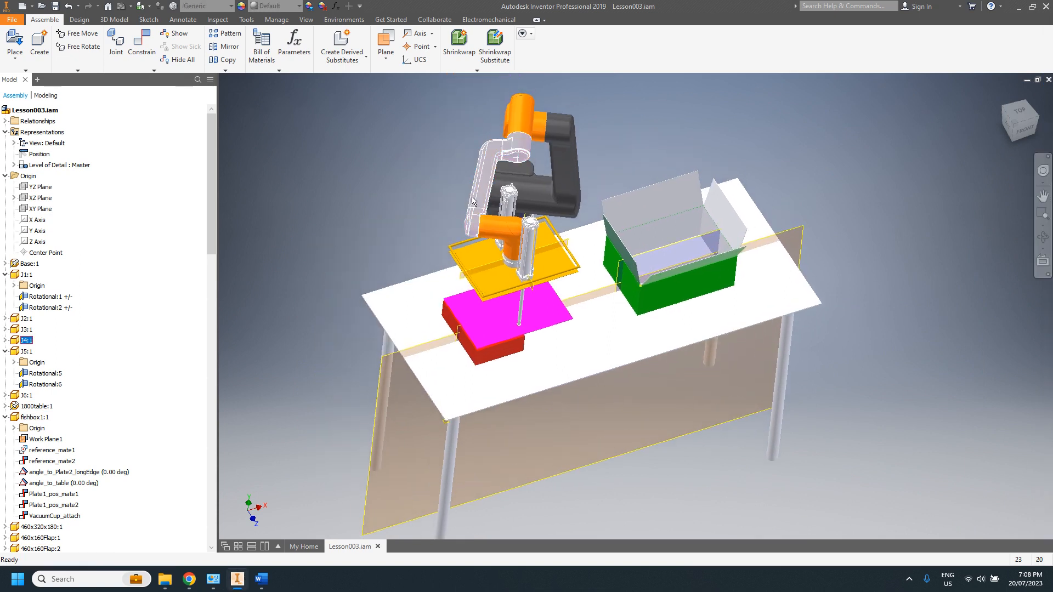
right_click(474, 201)
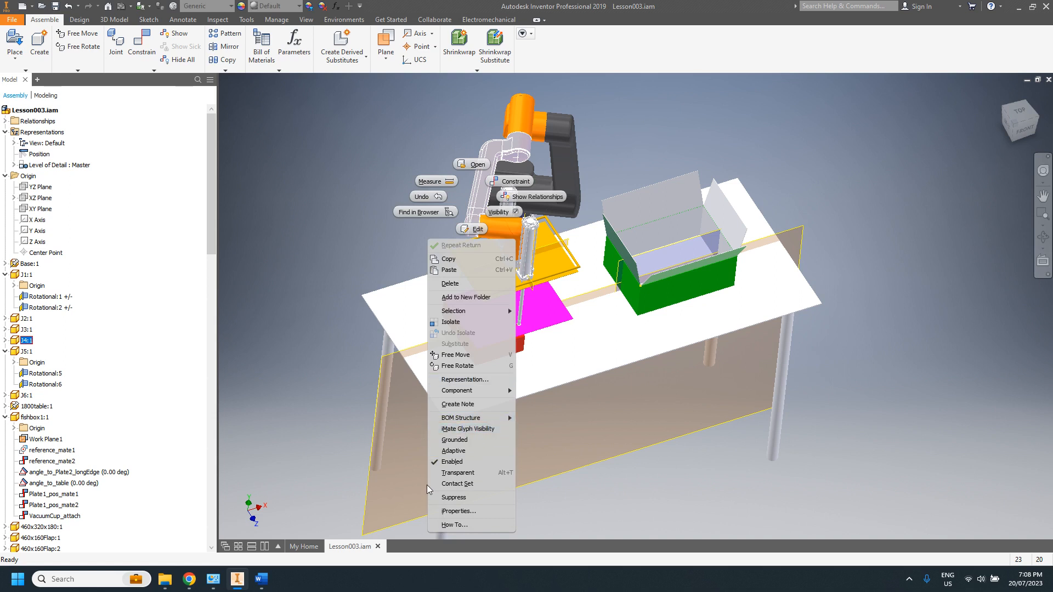
click(445, 440)
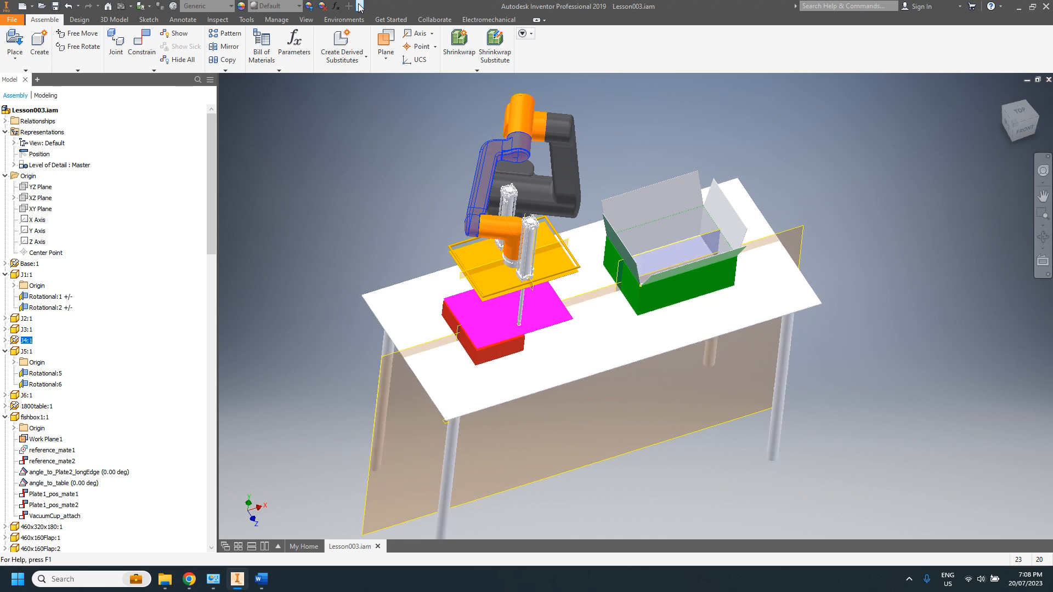
Step: Test-play the assembly's animation from the timeline in Inventor Studio with J4 grounded, and return to the assembly
click(344, 19)
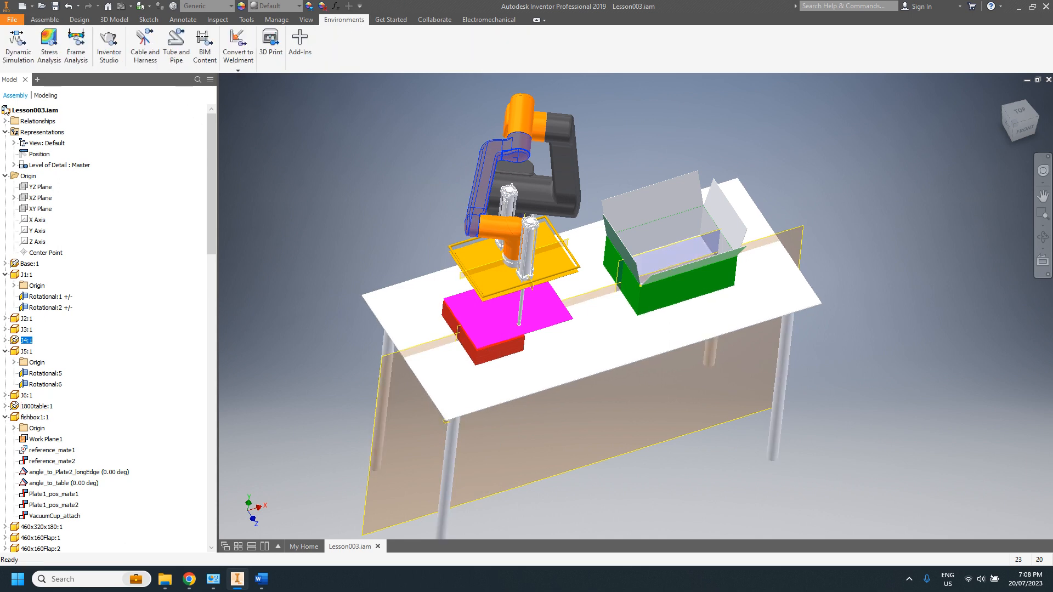
click(108, 55)
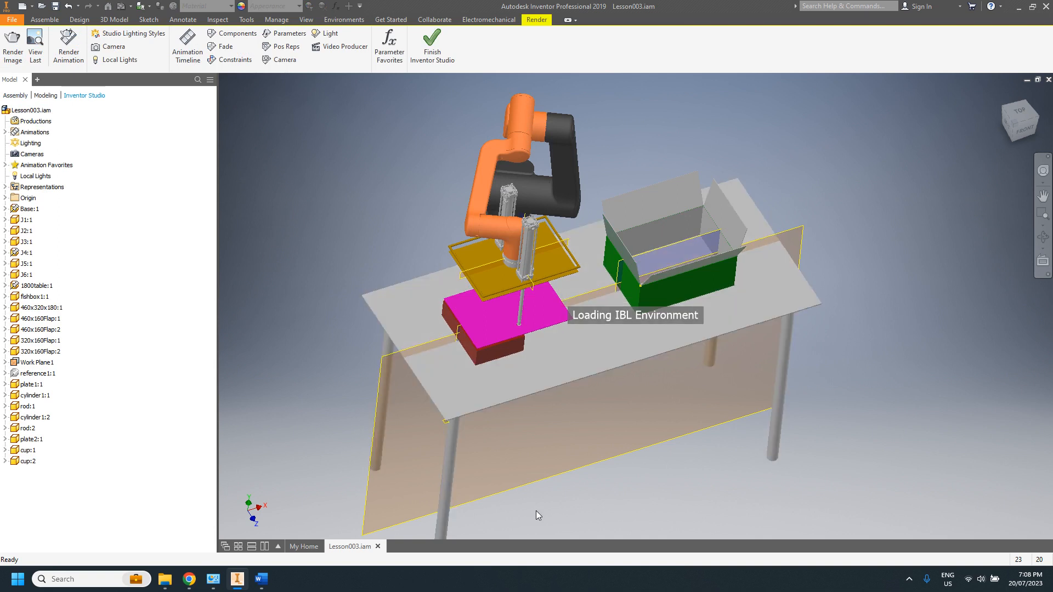
click(187, 44)
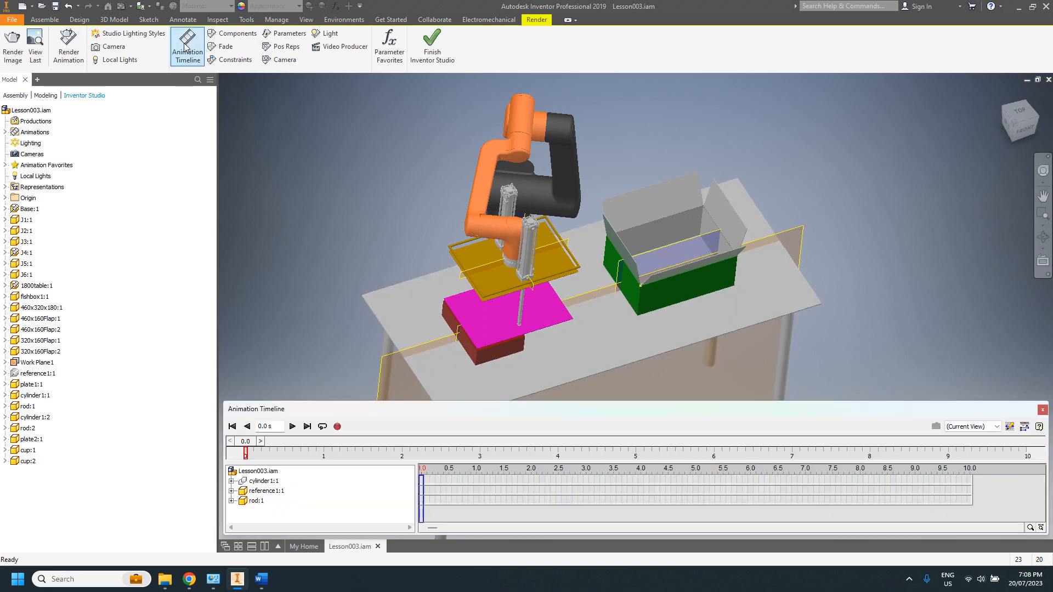
click(292, 427)
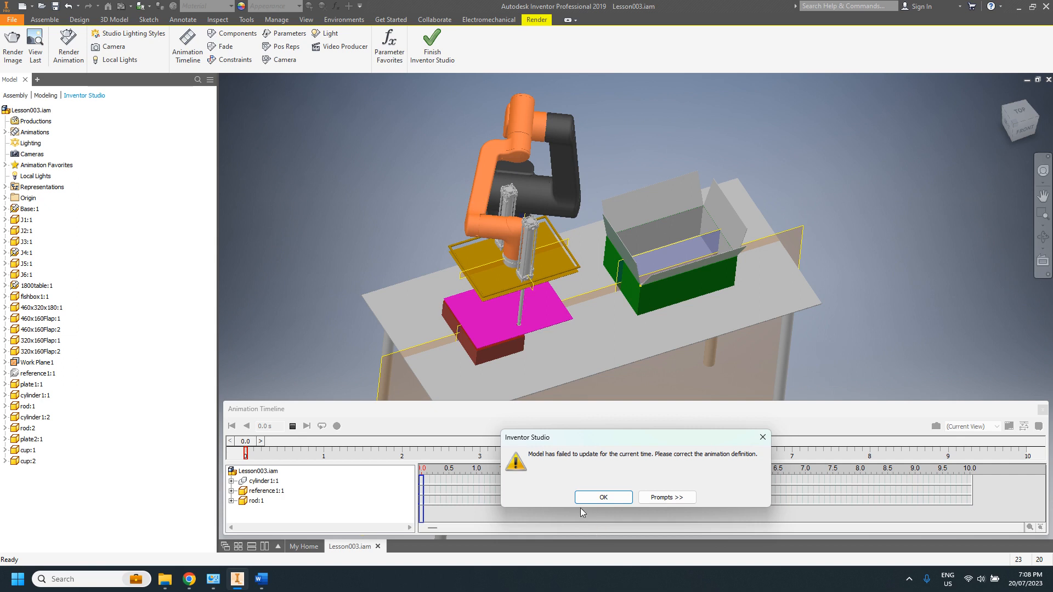
click(603, 497)
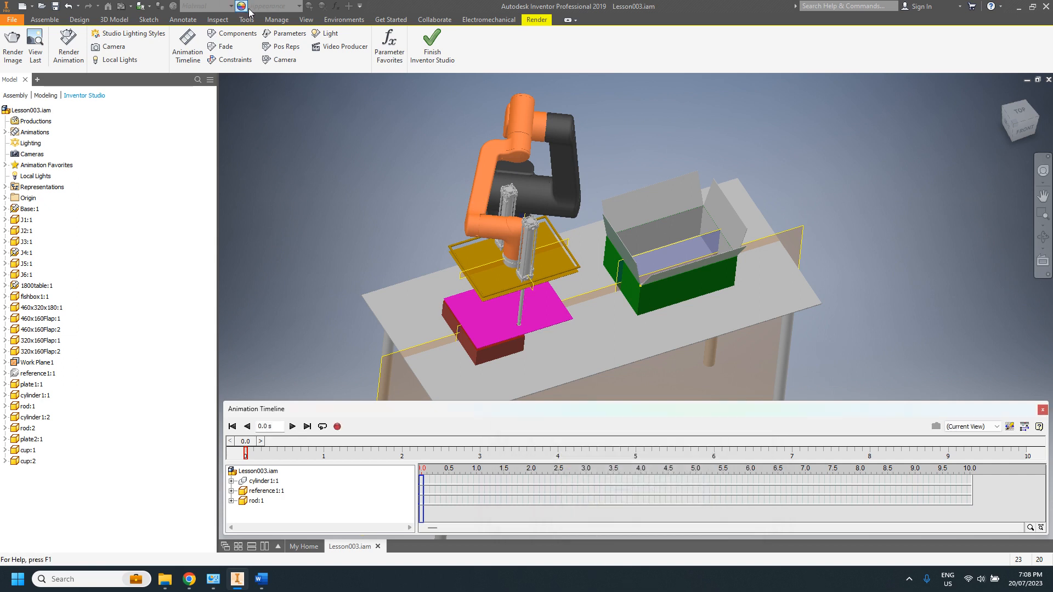
click(423, 51)
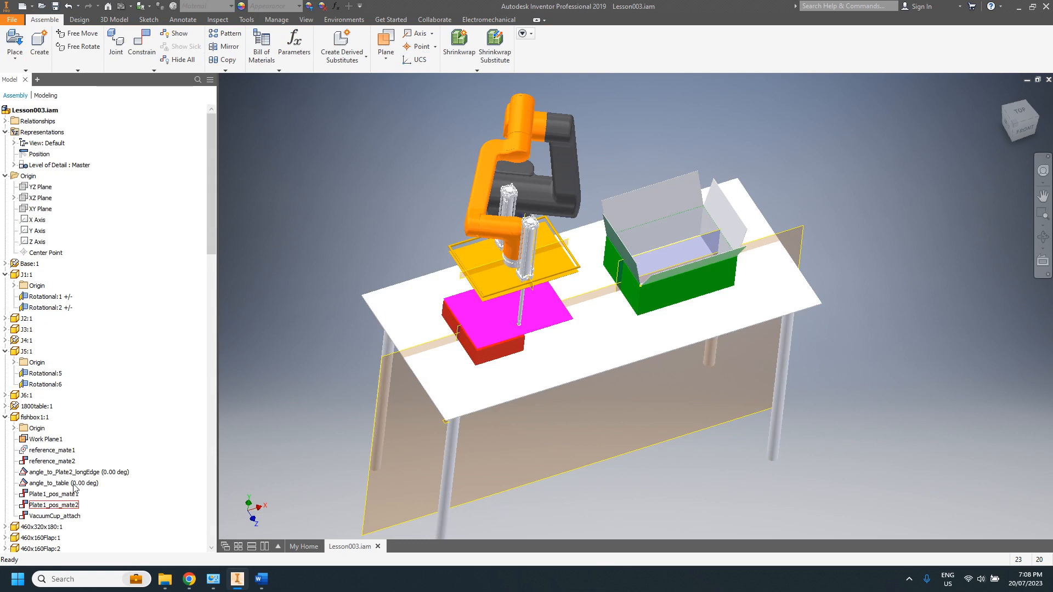
Step: Remove the grounding from the robot's J4 arm link
click(475, 182)
right_click(479, 185)
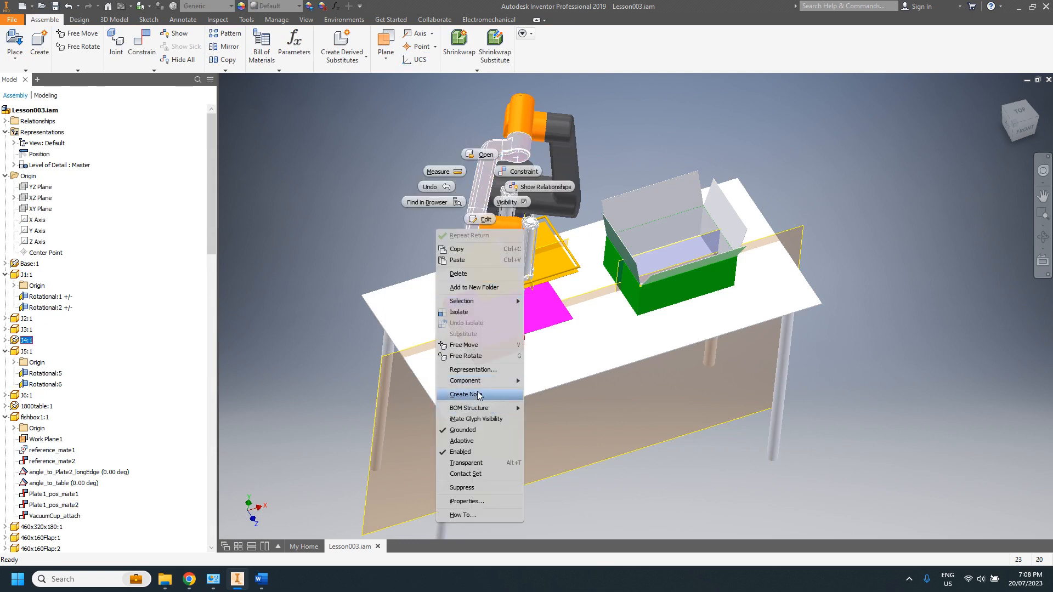
click(475, 429)
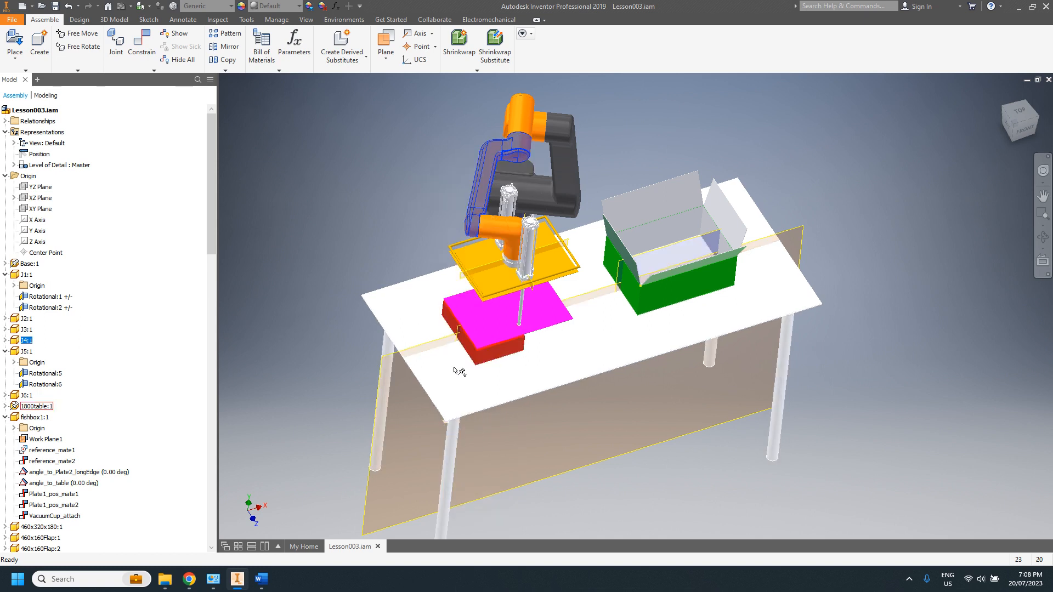
click(368, 400)
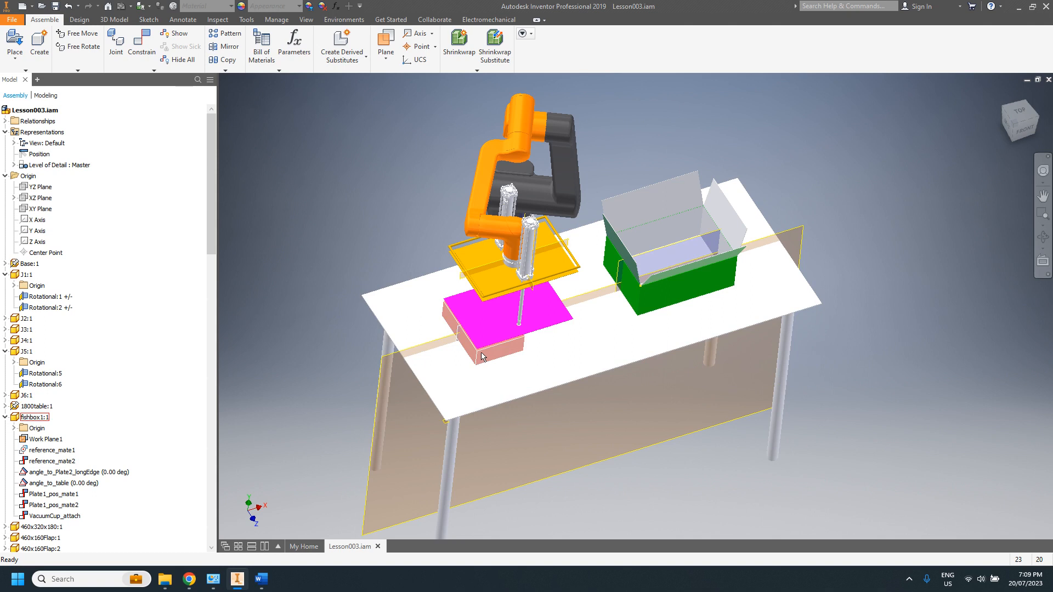
Step: Mate the bottom corner vertex of the red fishbox to the tabletop with a maximum limit of 2 mm
click(141, 44)
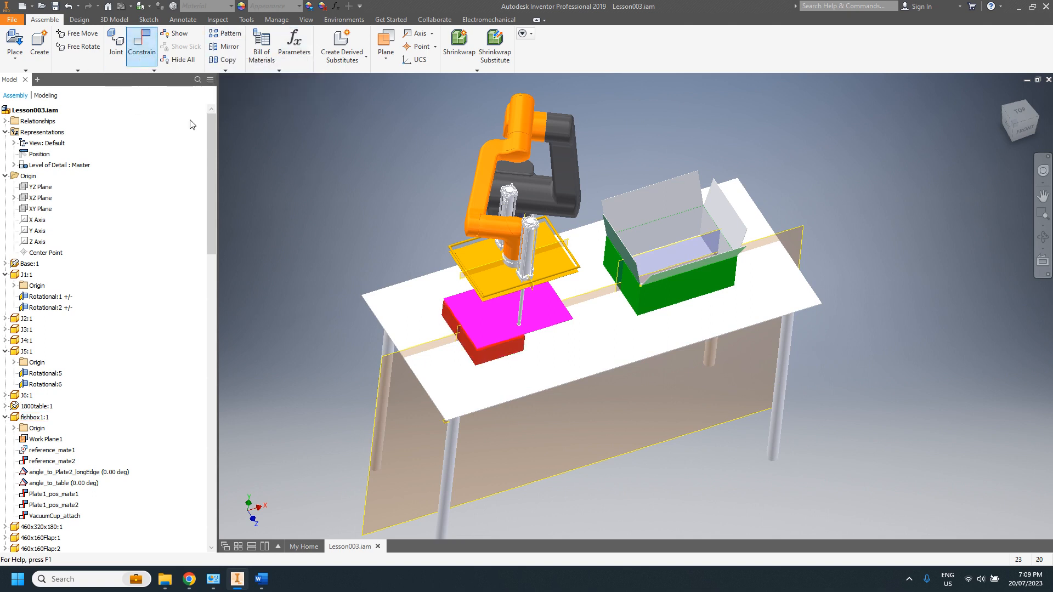
scroll(475, 372, up, 5)
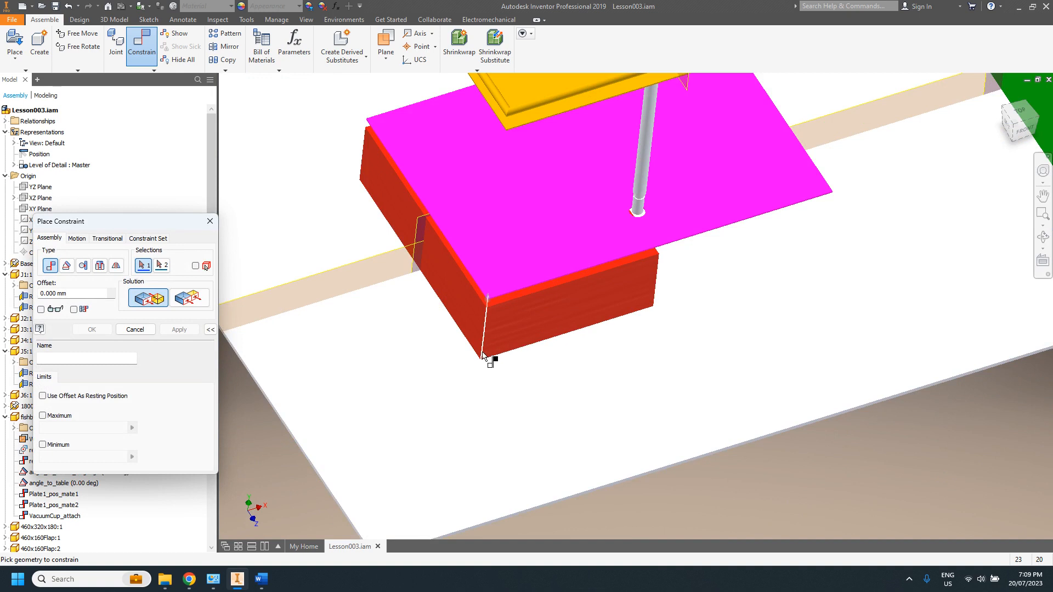
mouse_move(483, 356)
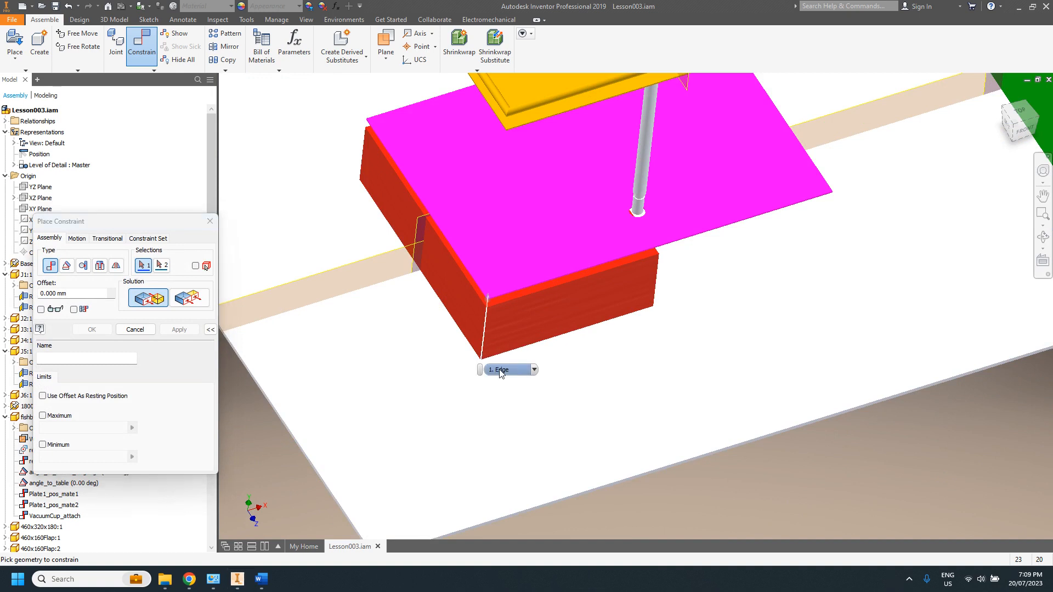
click(535, 372)
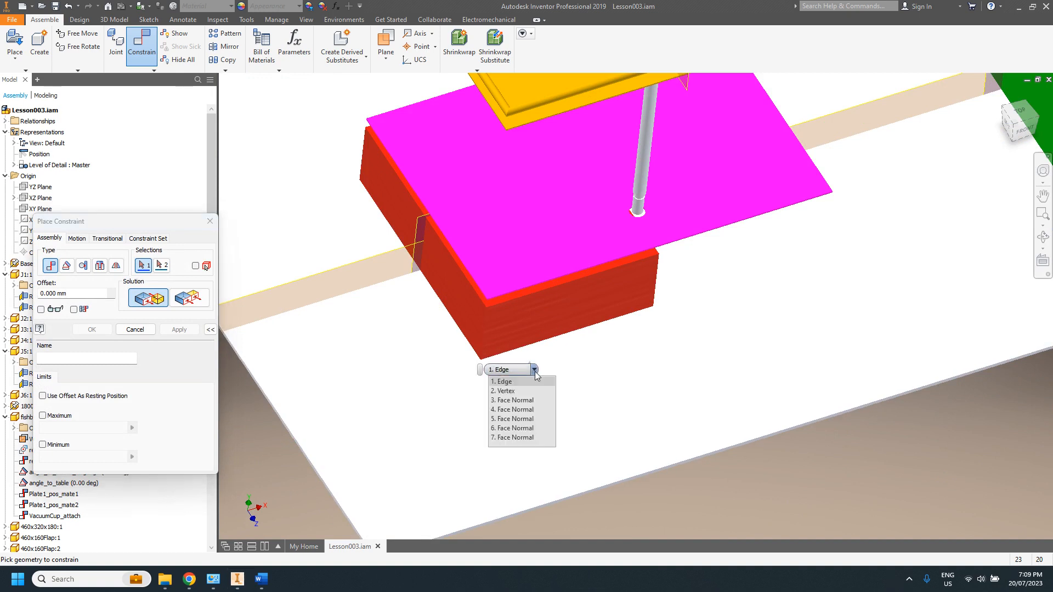
click(520, 391)
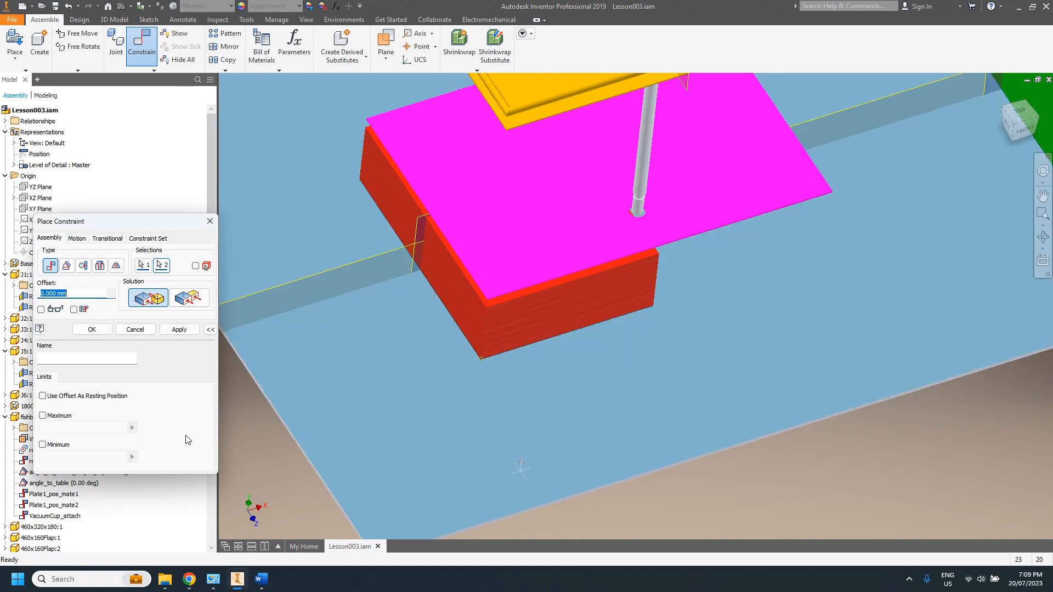
click(43, 416)
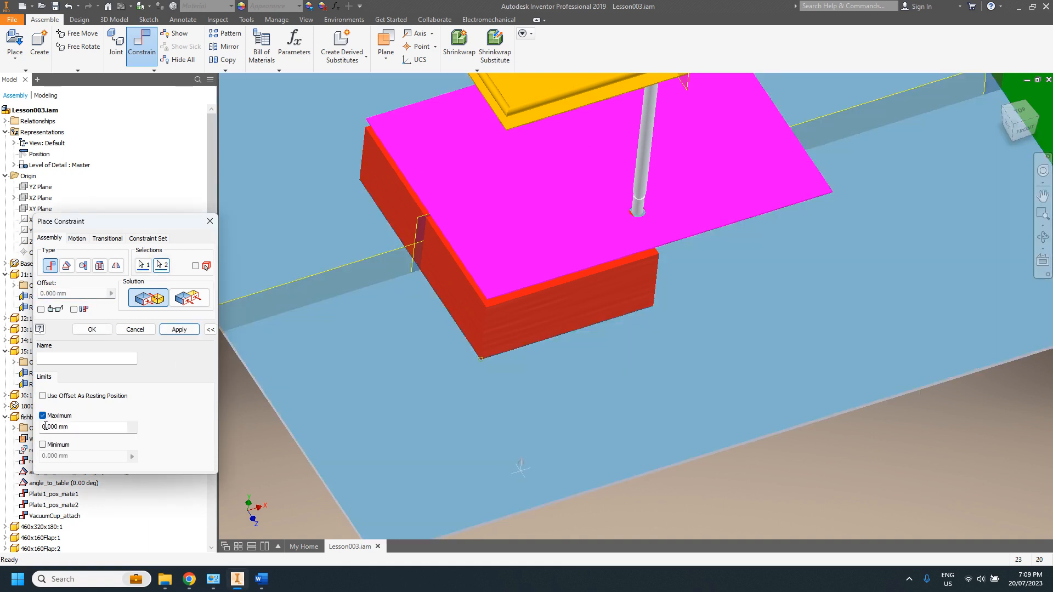
drag(73, 427, 38, 427)
text(2)
click(92, 329)
scroll(500, 328, down, 3)
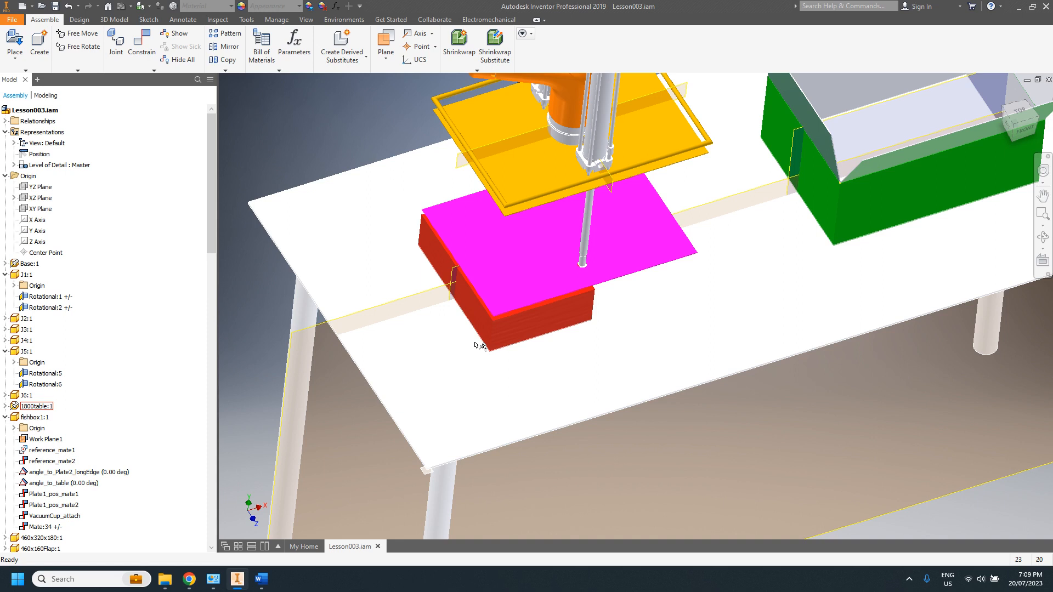
Step: Play the animation in Inventor Studio again to test the fishbox-to-table mate, and return to the assembly
click(346, 21)
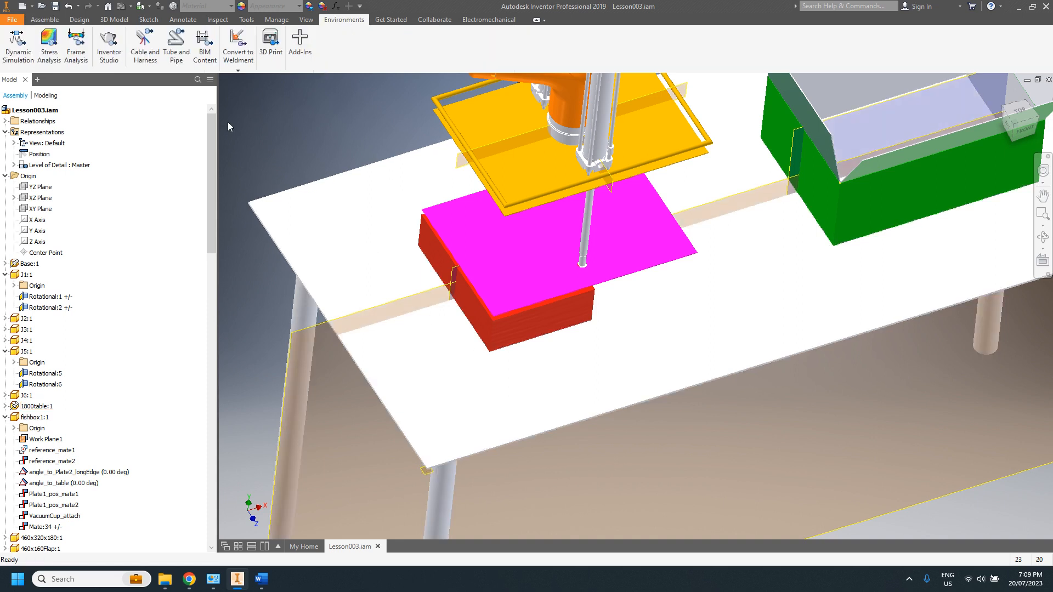
click(105, 64)
click(187, 44)
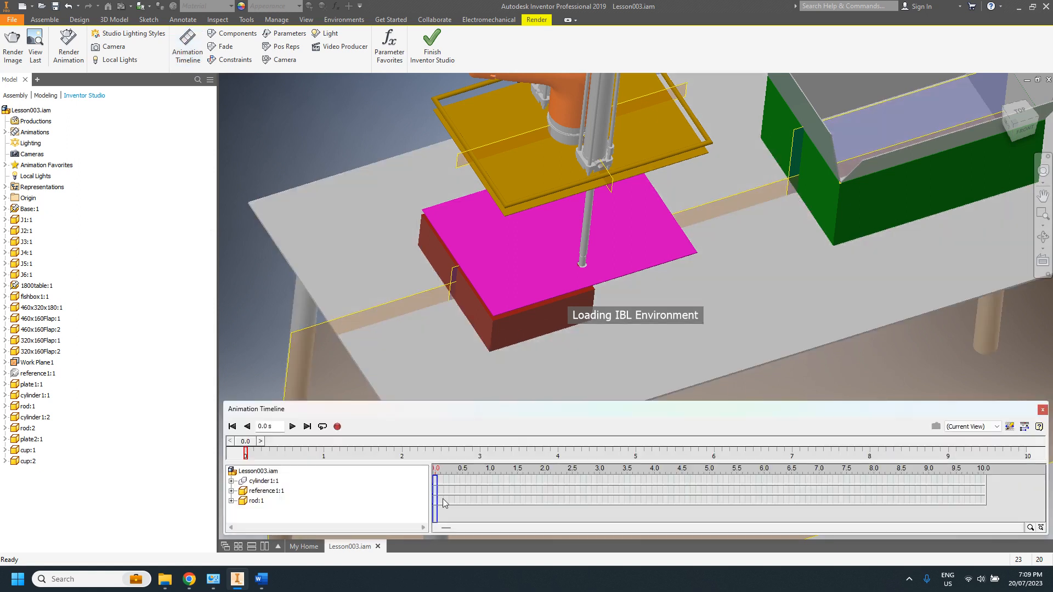
click(291, 426)
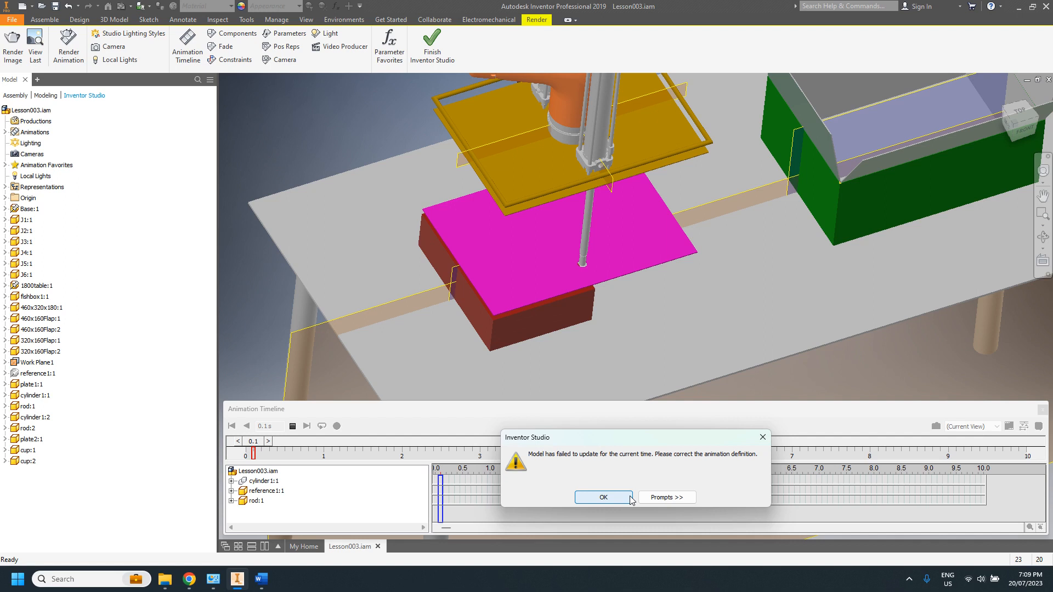
click(609, 503)
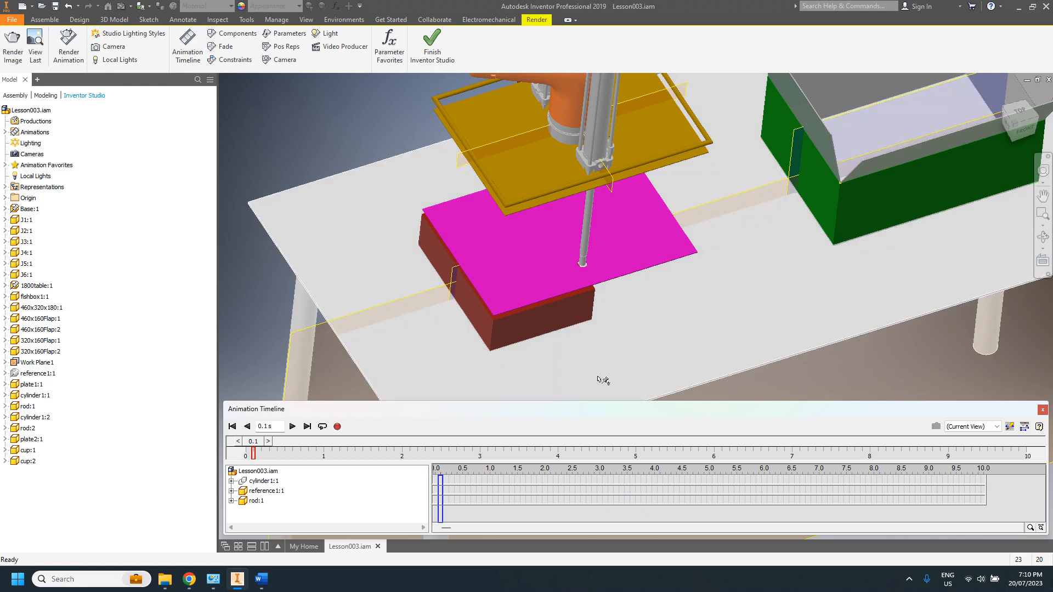
click(432, 52)
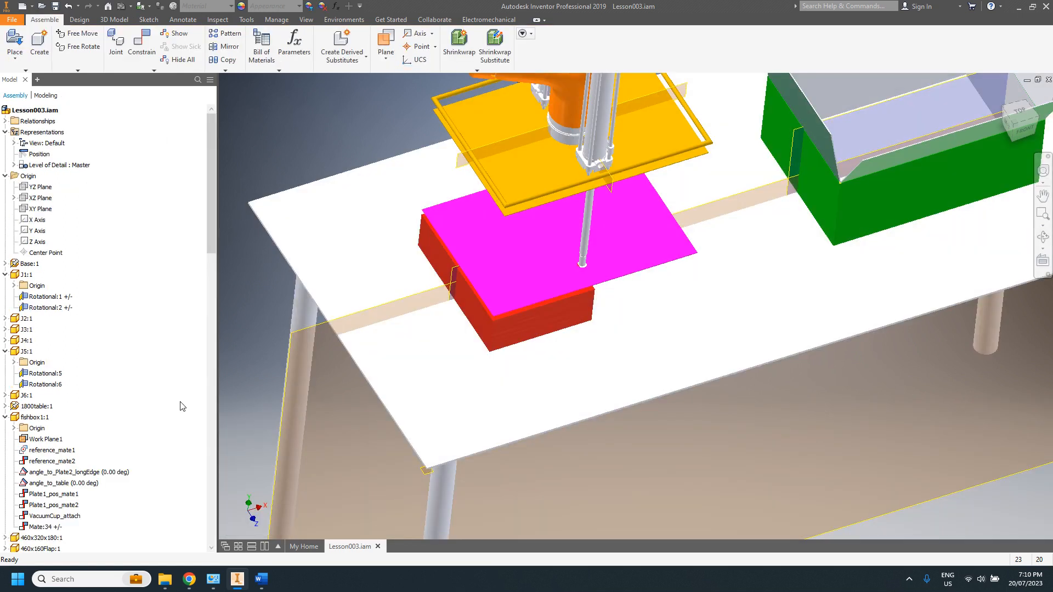
Step: Delete the limited mate constraint between the fishbox and the tabletop
click(495, 333)
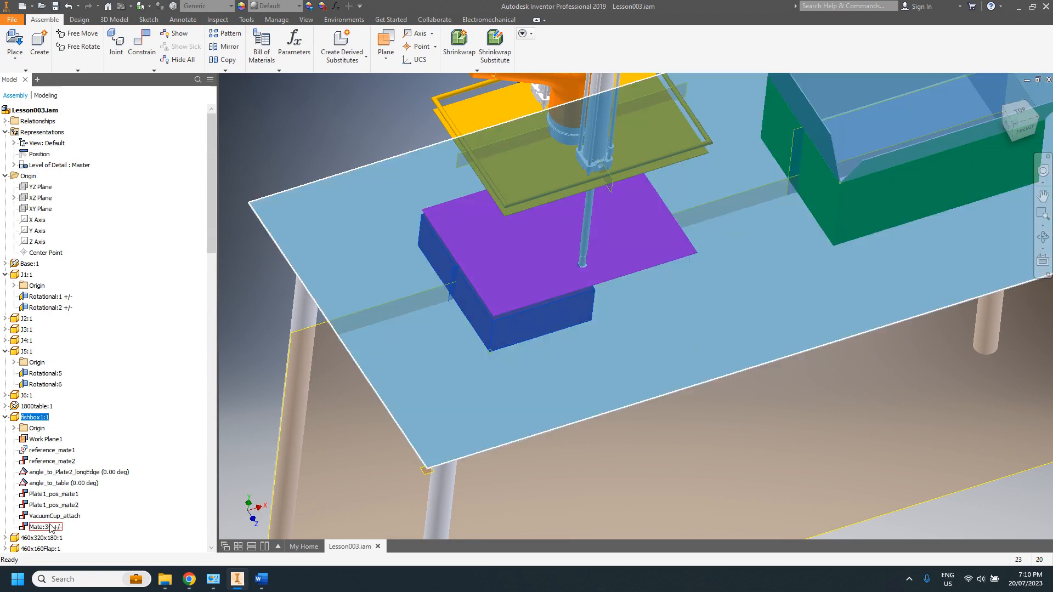
click(50, 529)
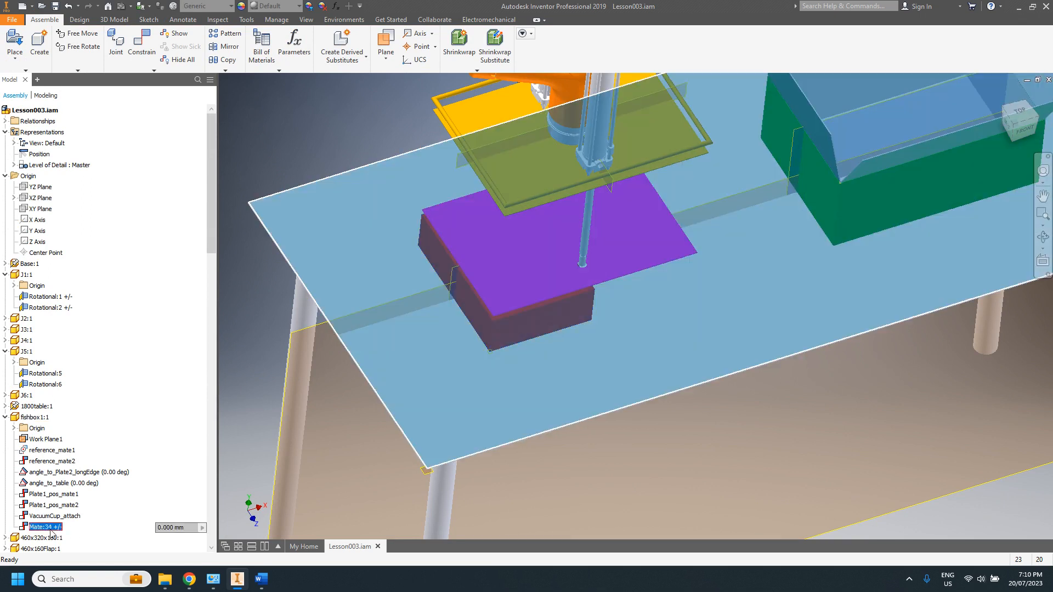
right_click(43, 530)
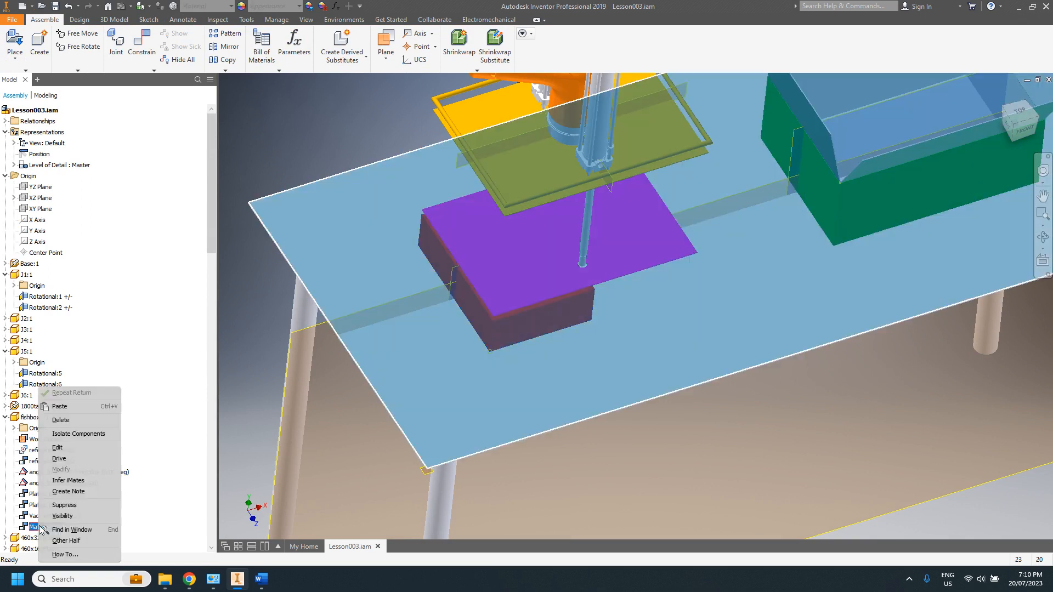
click(68, 422)
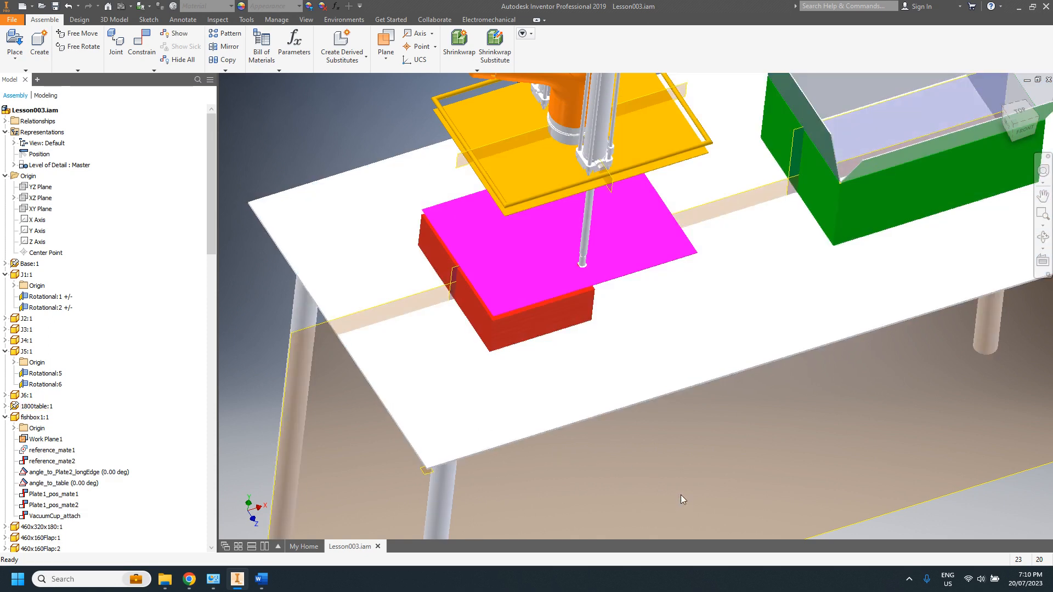
Step: Open the Inventor Studio animation timeline and expand cylinder1:1 to show its animated Insert constraint
scroll(680, 495, down, 6)
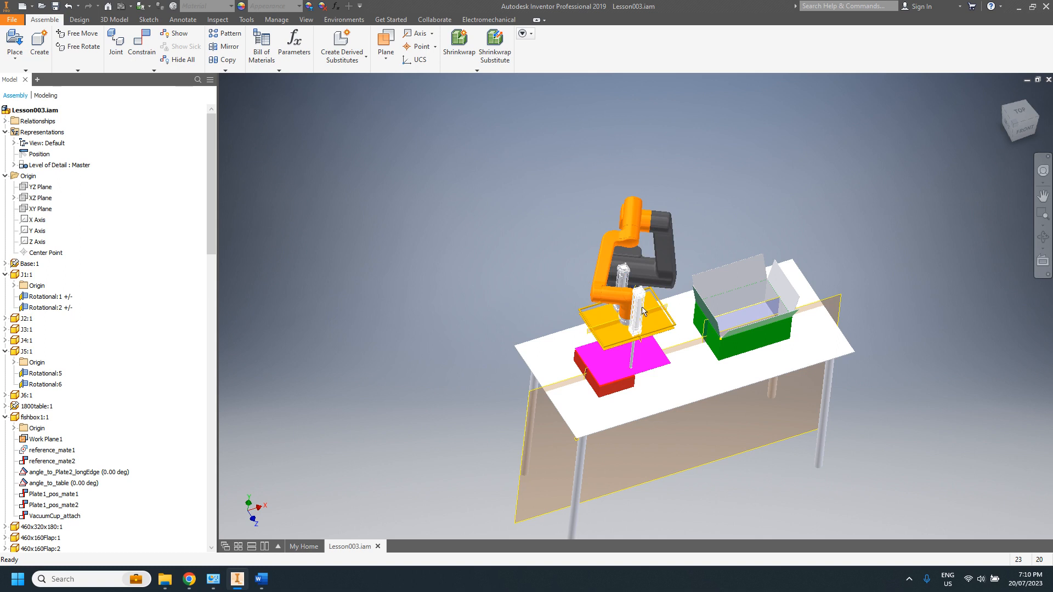
shift+middle_drag(625, 332, 660, 316)
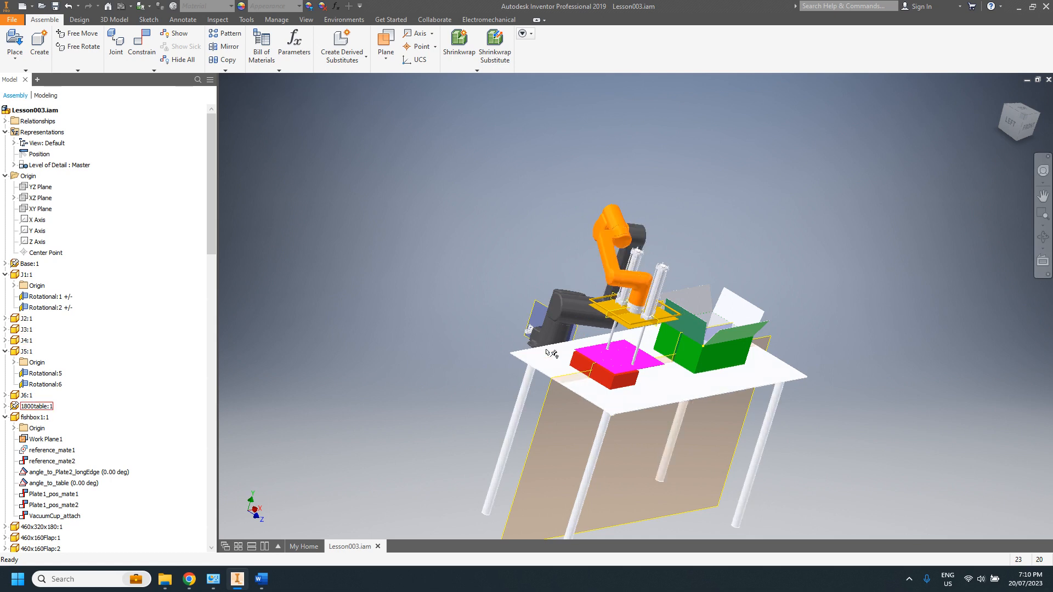
click(344, 20)
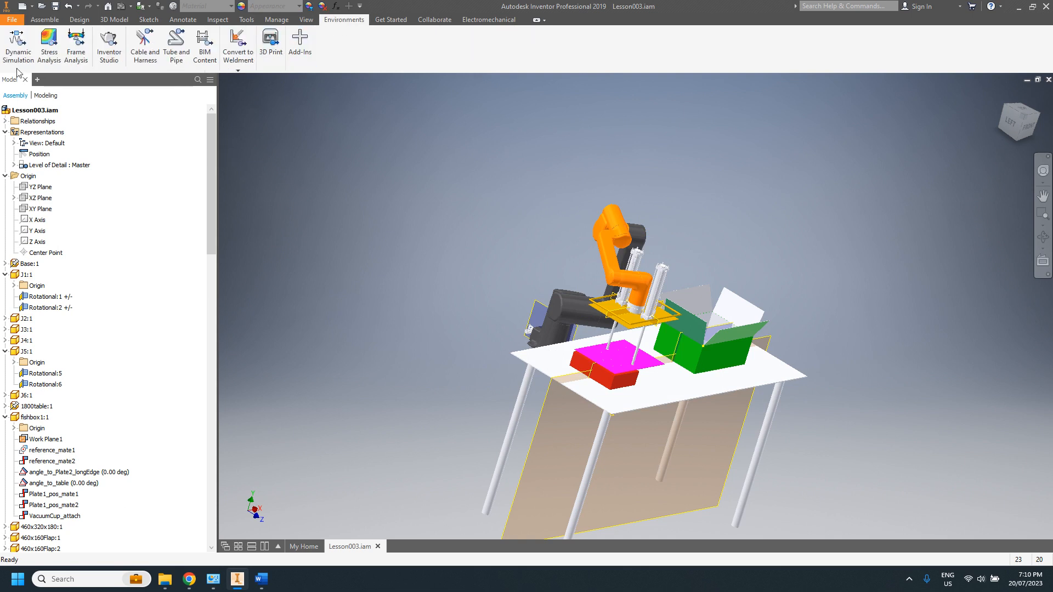
click(113, 61)
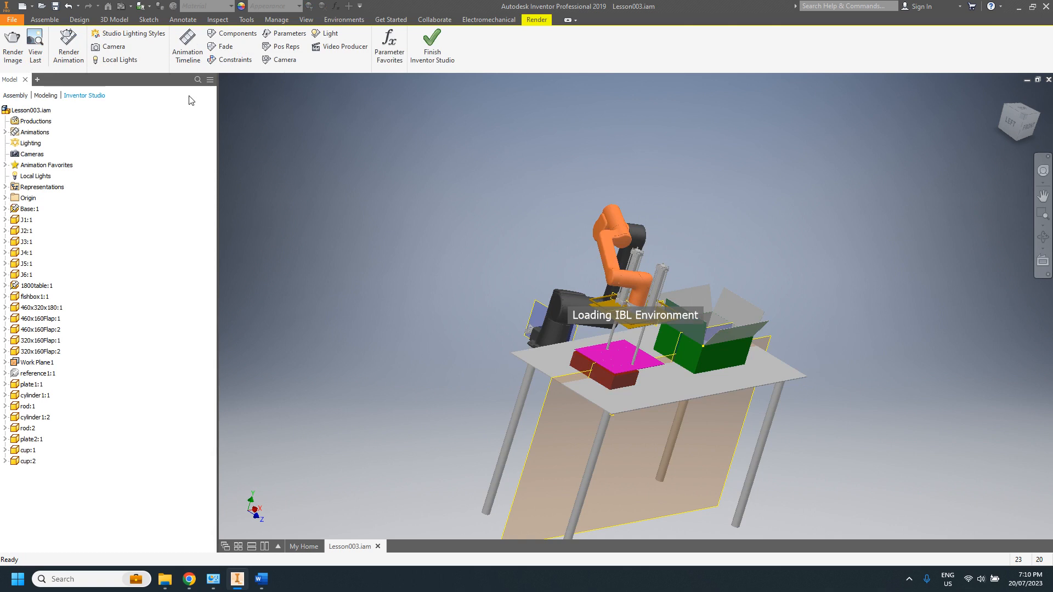
click(188, 45)
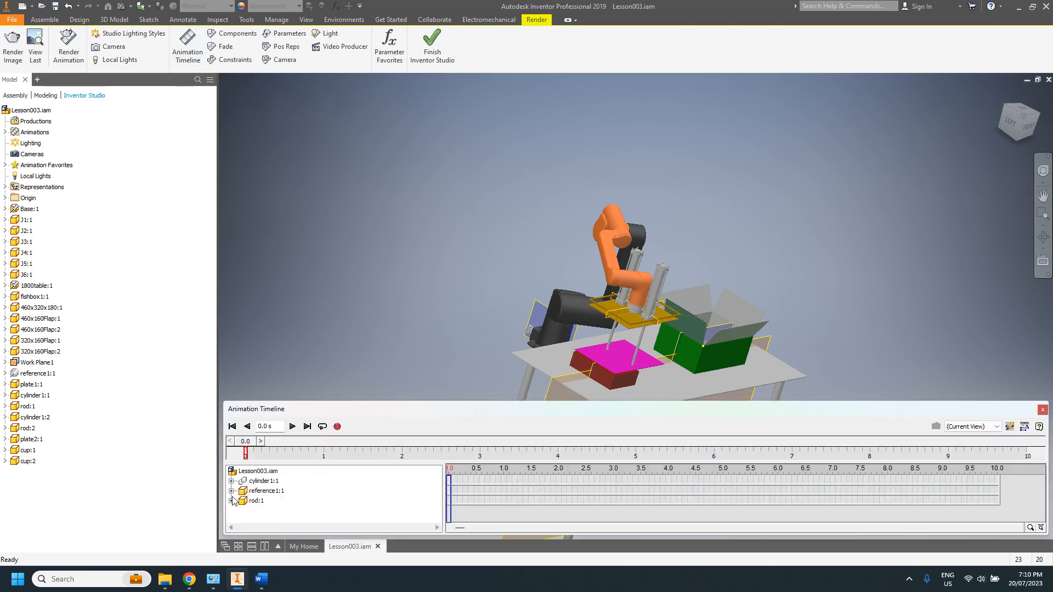
click(231, 481)
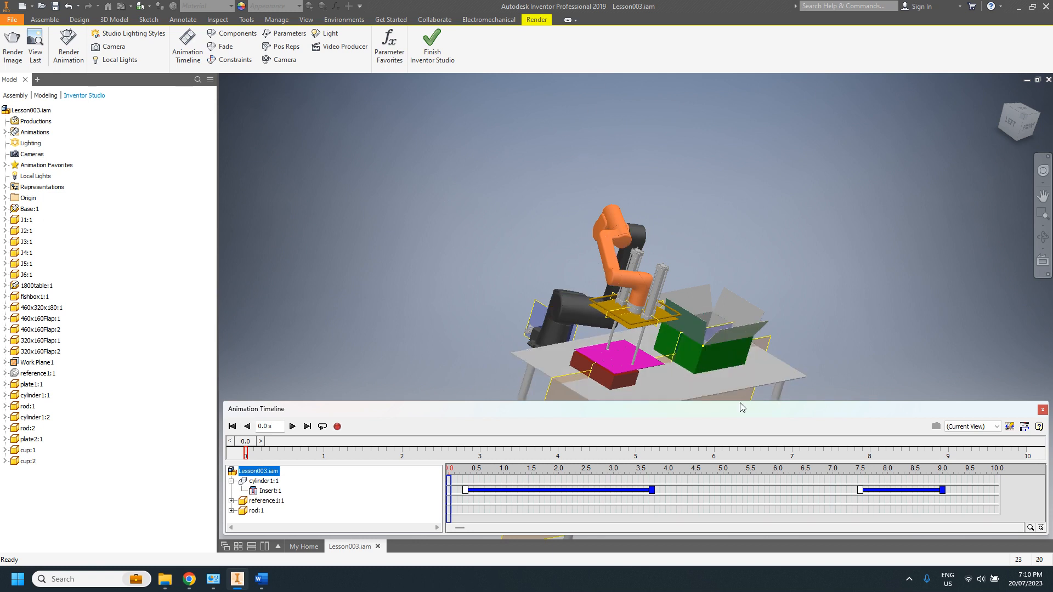
Step: Finish and reopen Inventor Studio, and play the animation from its timeline
shift+middle_drag(740, 397, 787, 310)
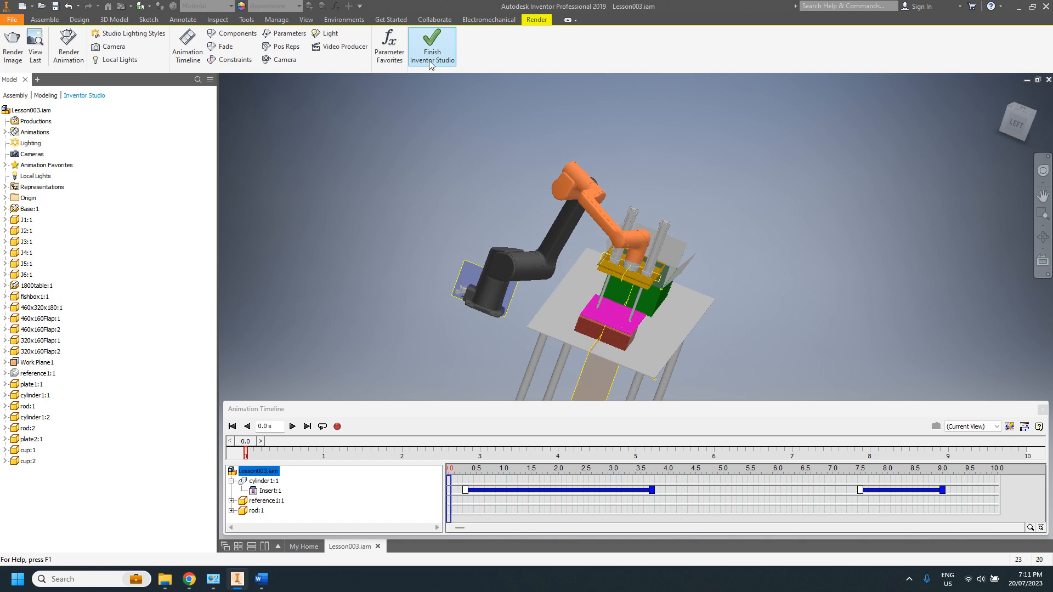
middle_drag(584, 215, 596, 269)
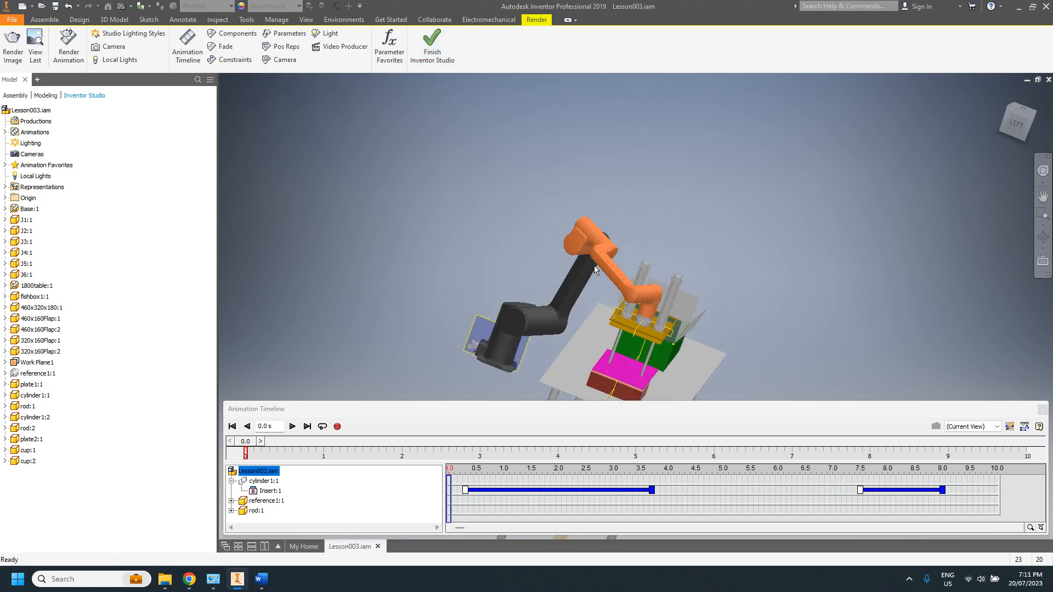
click(433, 47)
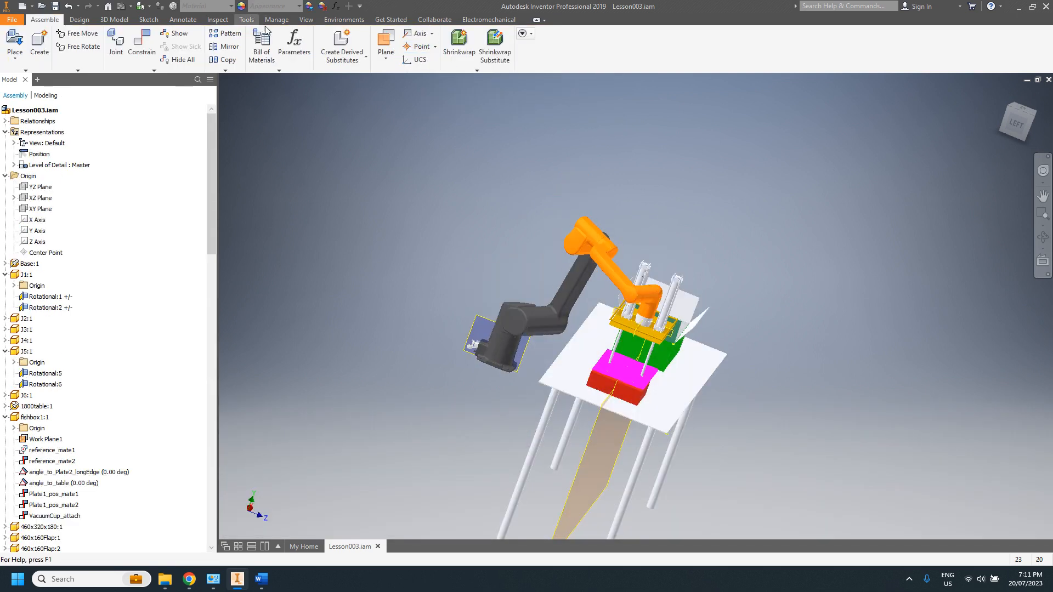
click(334, 20)
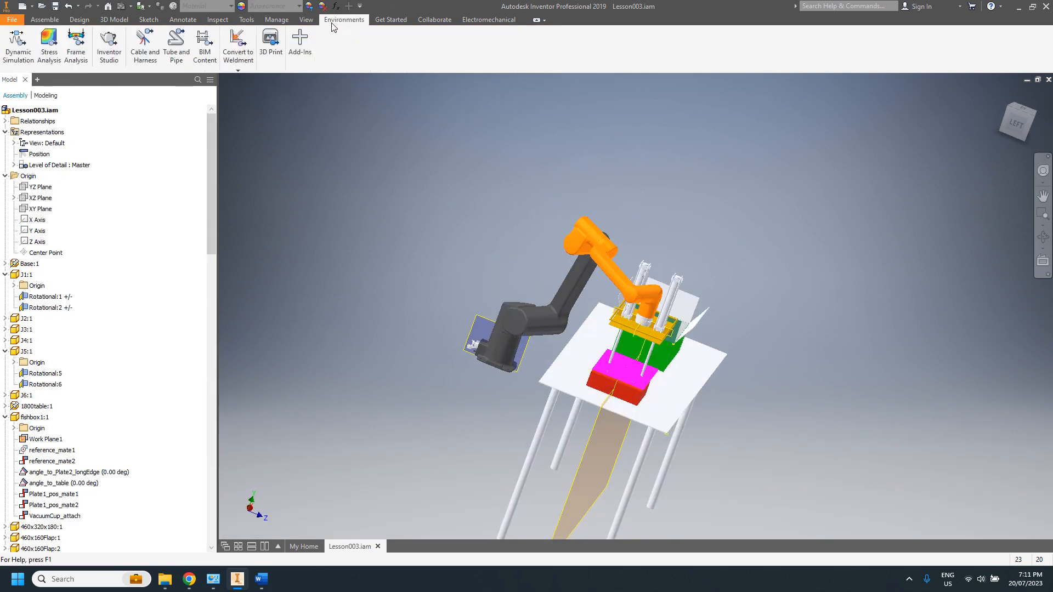
click(110, 41)
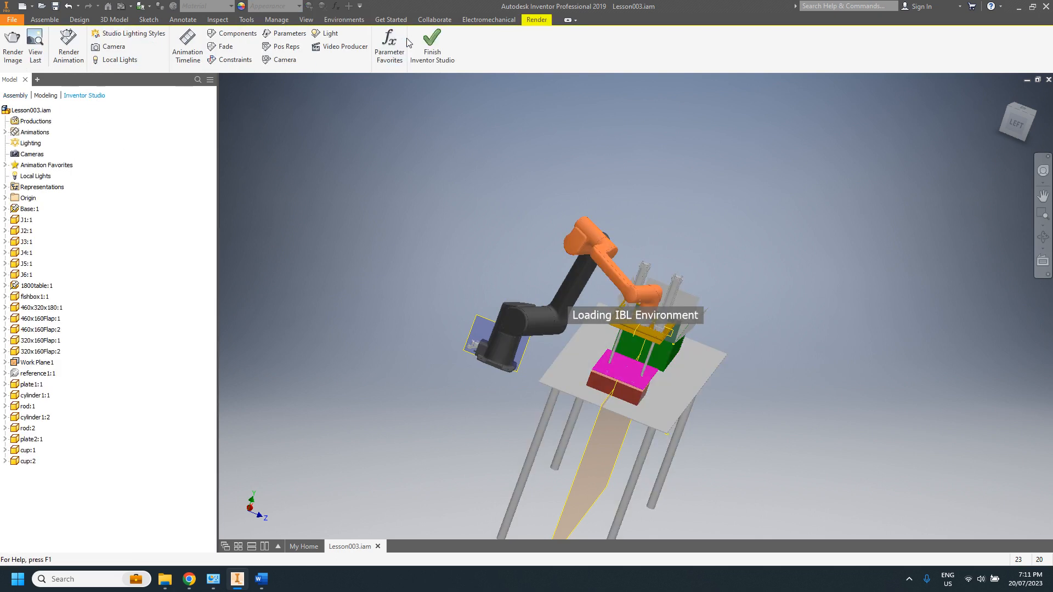
click(188, 44)
click(293, 426)
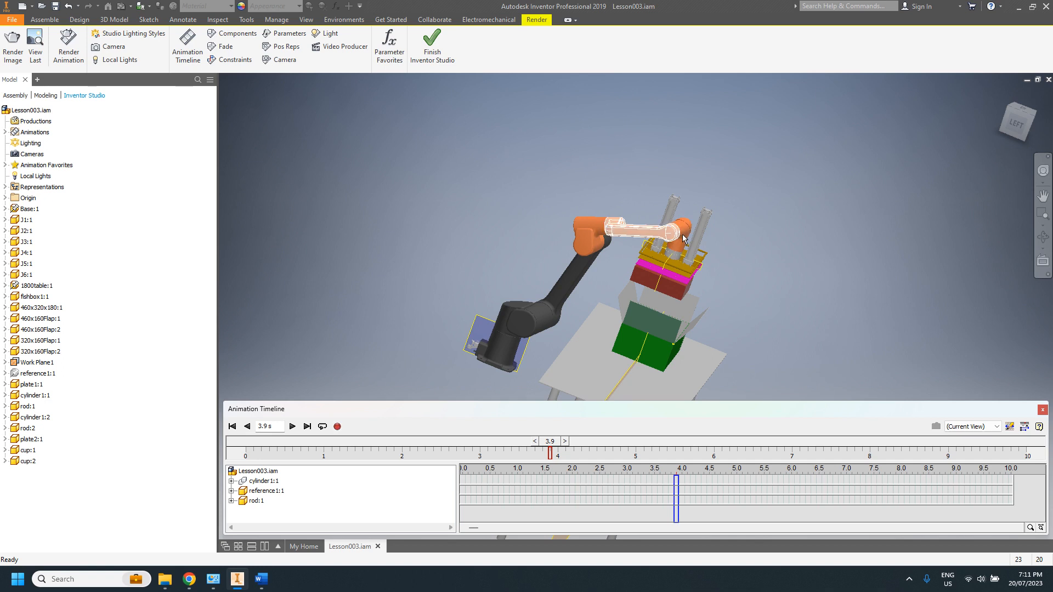
Step: Try starting the first Insert:1 action of cylinder1:1 at about 2.1 s, play the animation, and return the action to 0.3 s
click(232, 426)
click(231, 481)
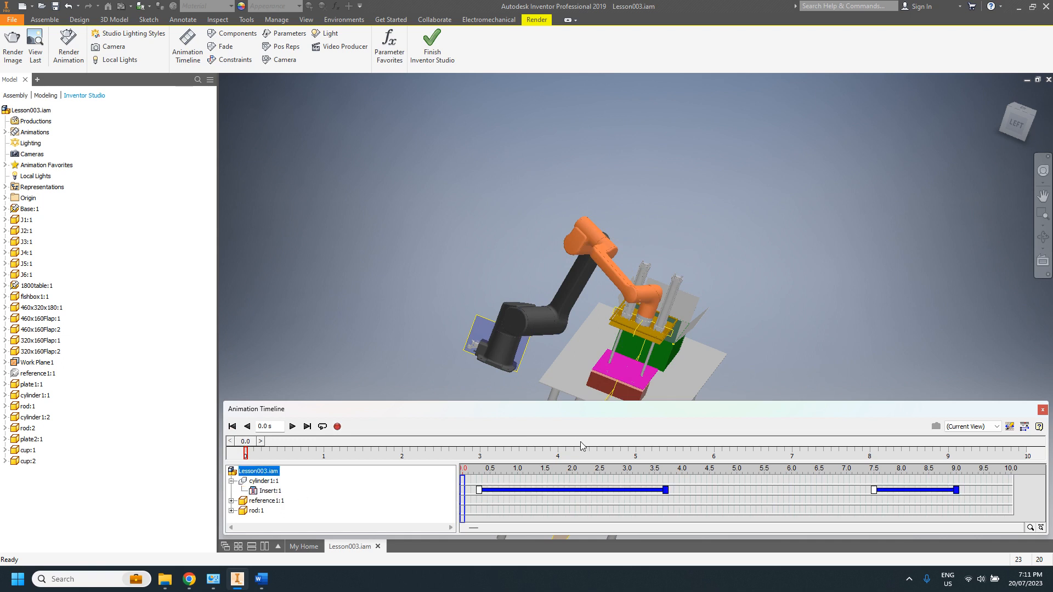
click(270, 490)
mouse_move(517, 496)
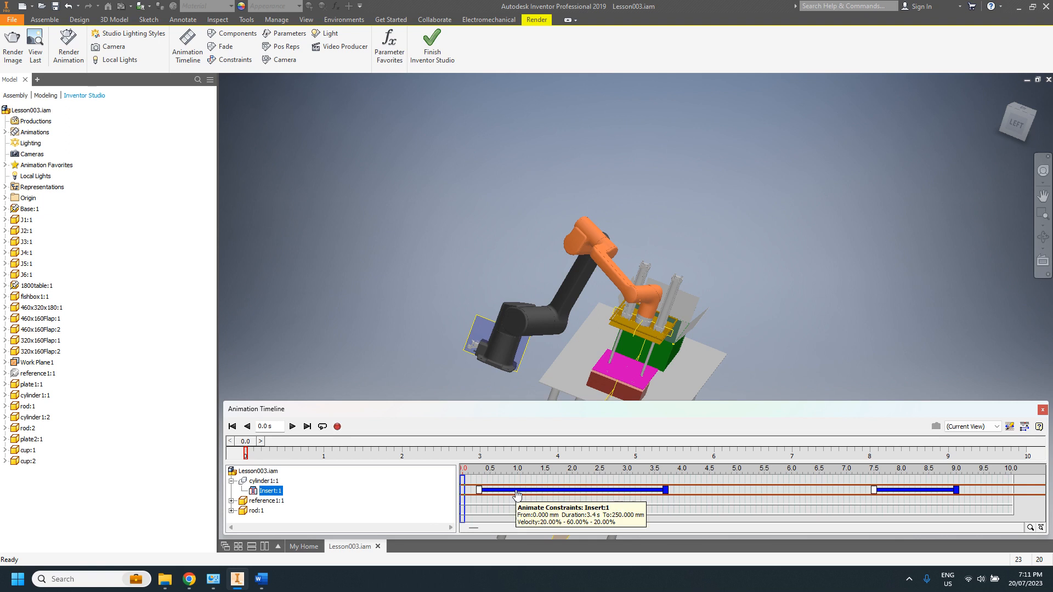
drag(518, 495, 614, 495)
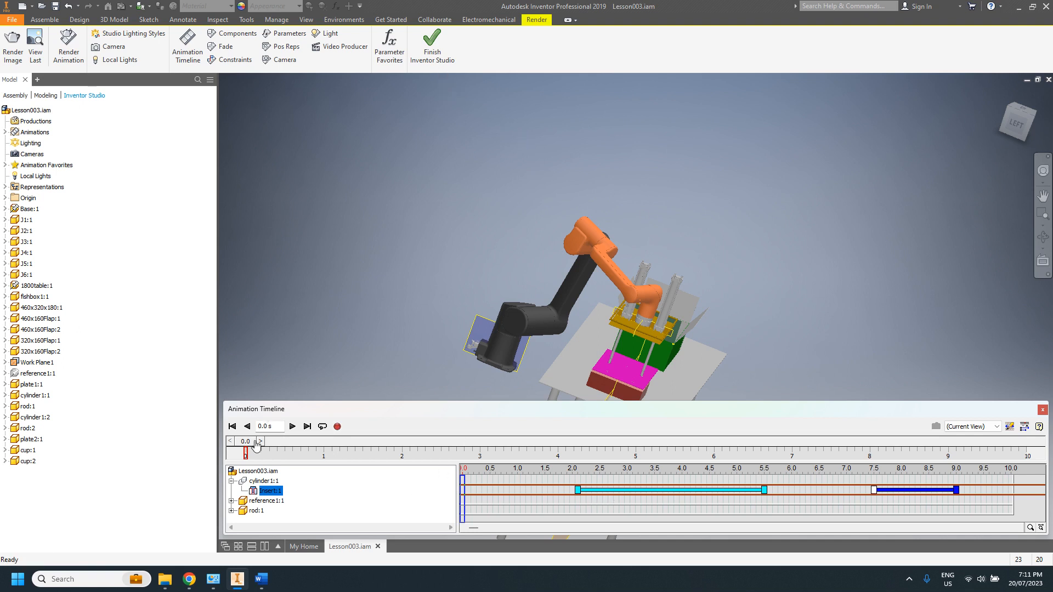
click(294, 432)
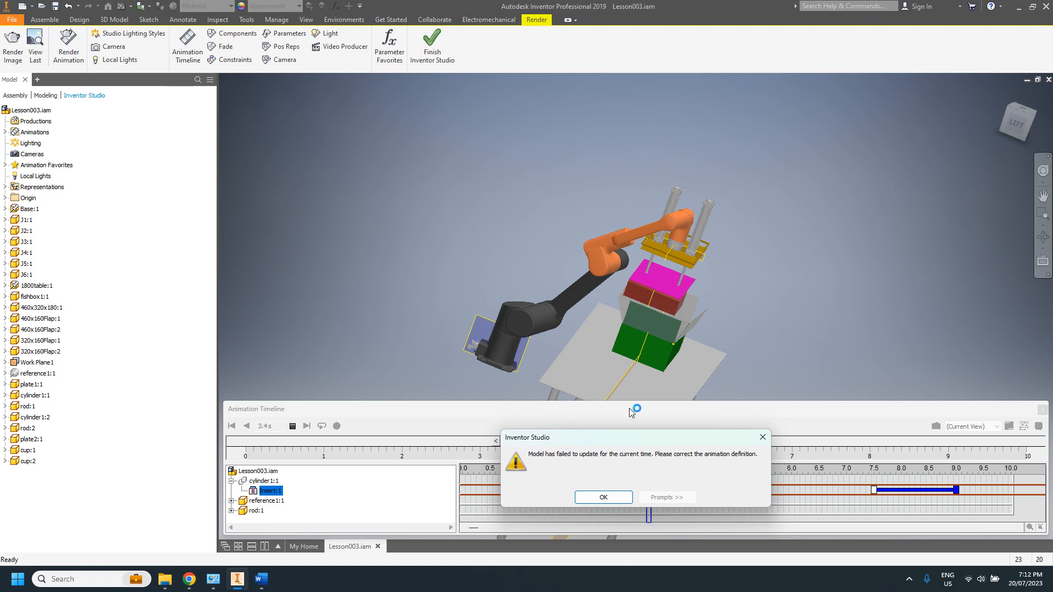
click(601, 497)
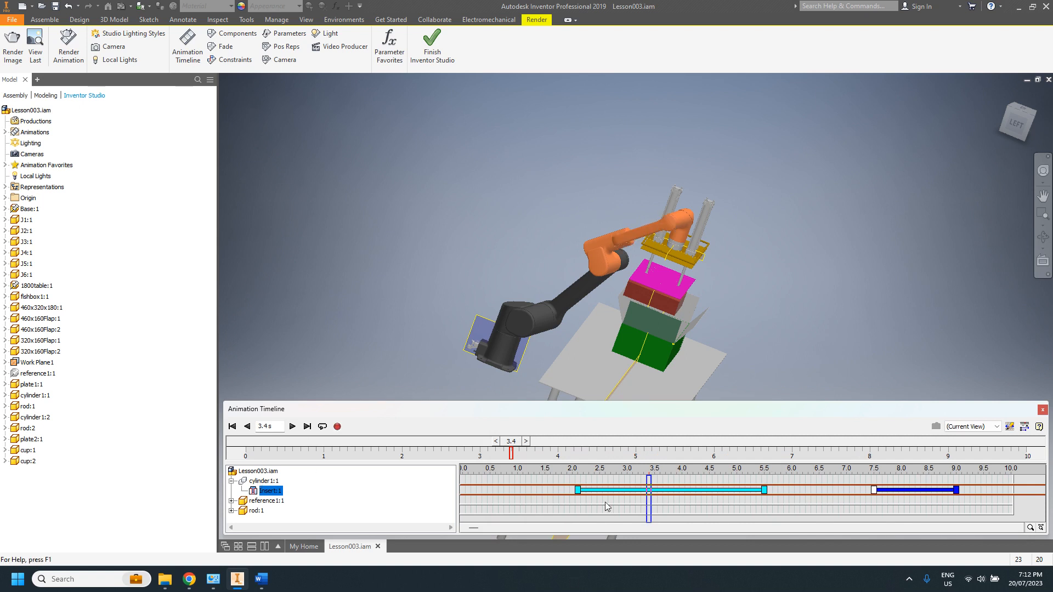
drag(610, 487, 512, 494)
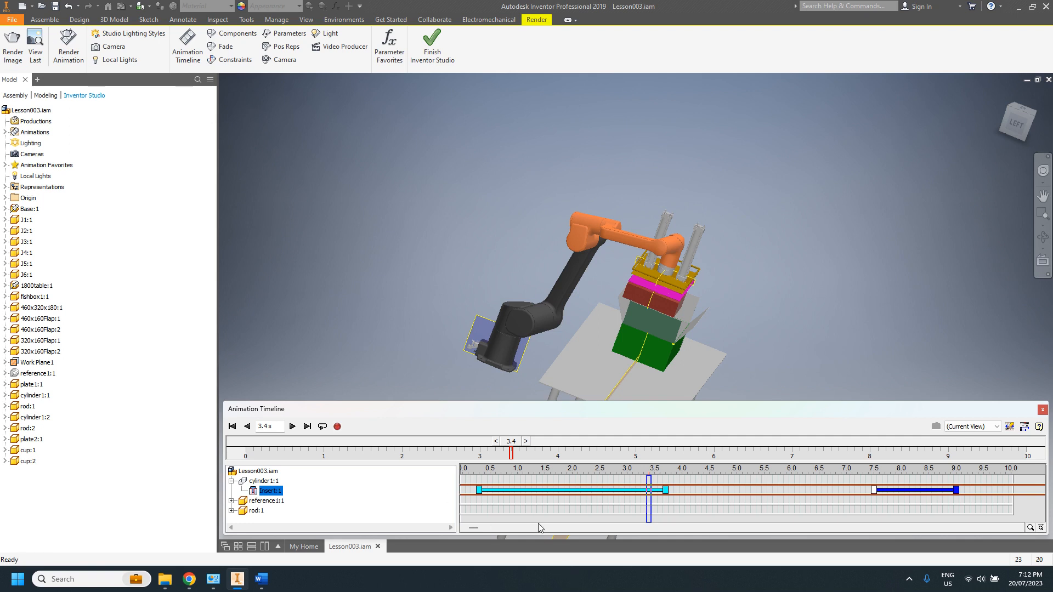
Step: Check the first Insert:1 action's settings, and play the animation to the end to examine the plate and fishbox at the green carton
double_click(531, 493)
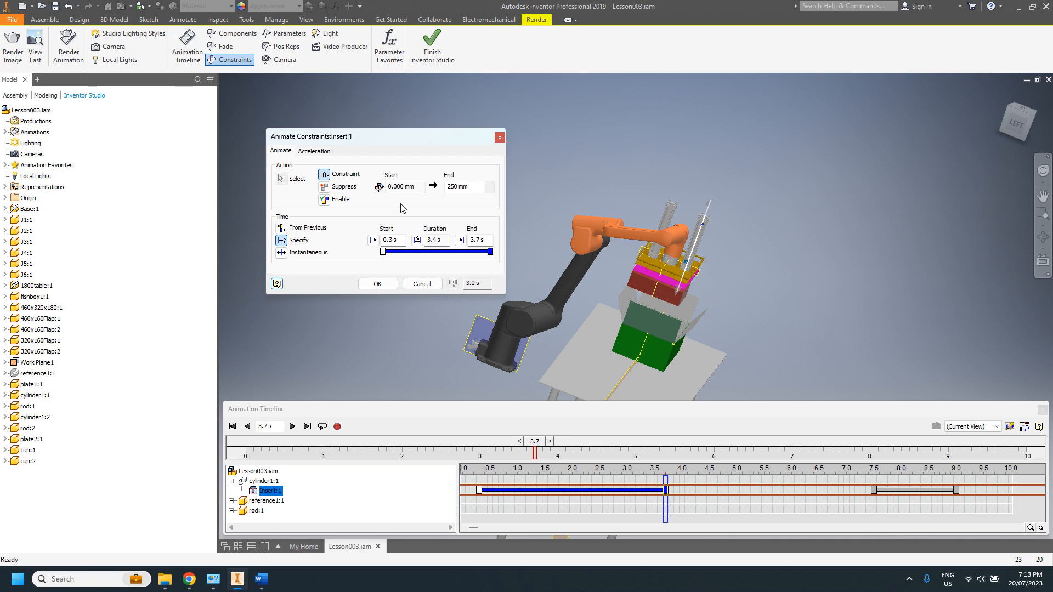
click(384, 288)
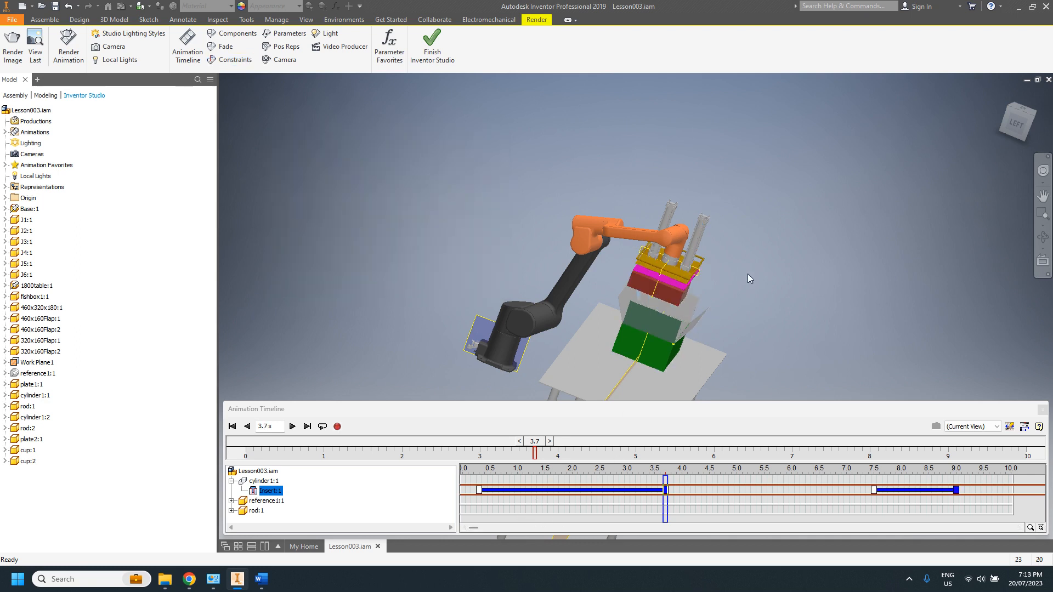
middle_drag(785, 292, 790, 230)
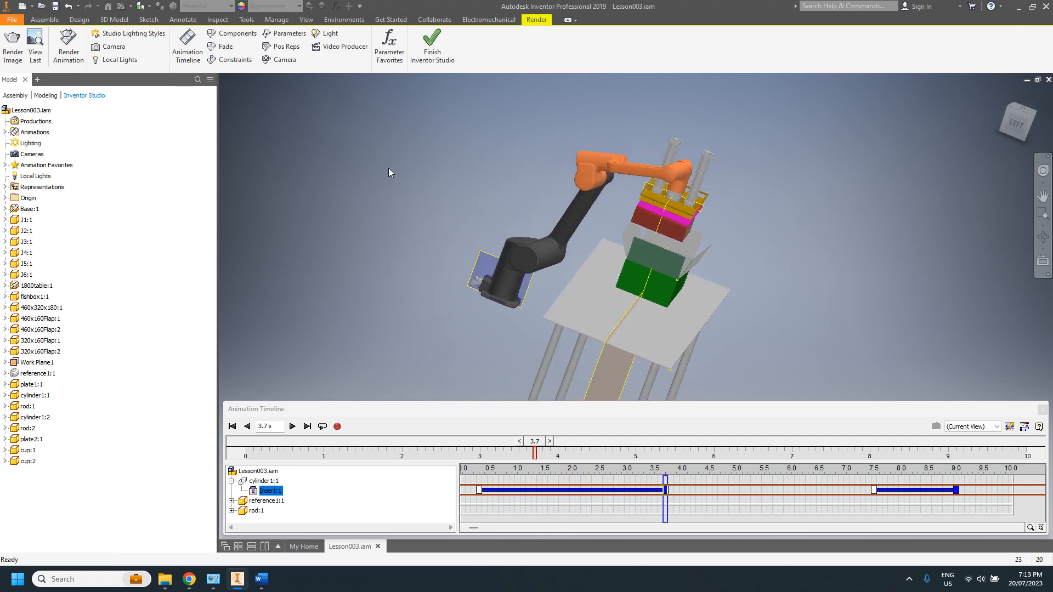
click(293, 427)
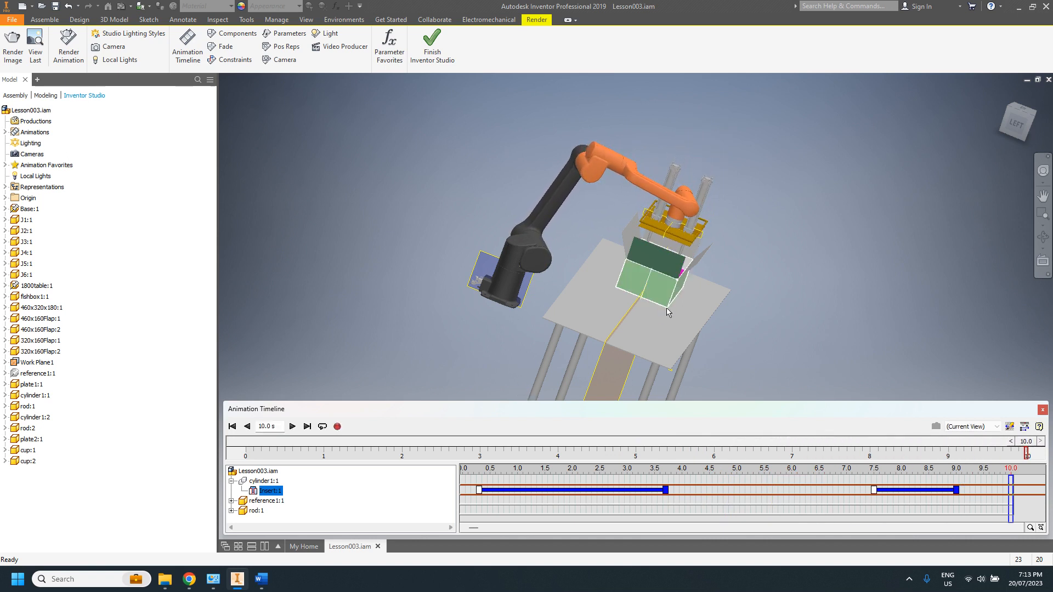
shift+middle_drag(739, 351, 735, 275)
scroll(736, 271, up, 2)
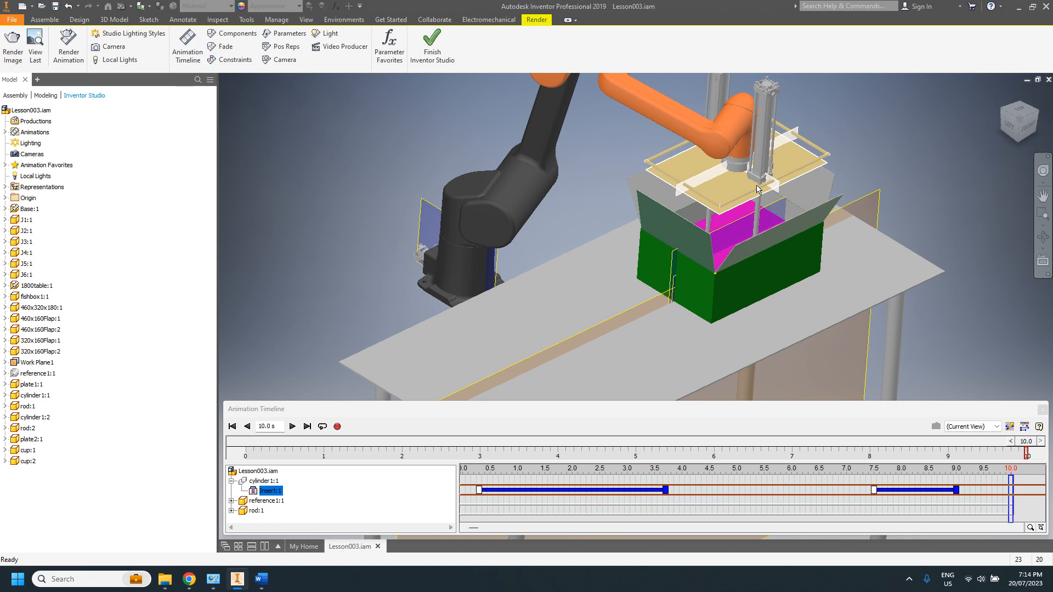
mouse_move(775, 207)
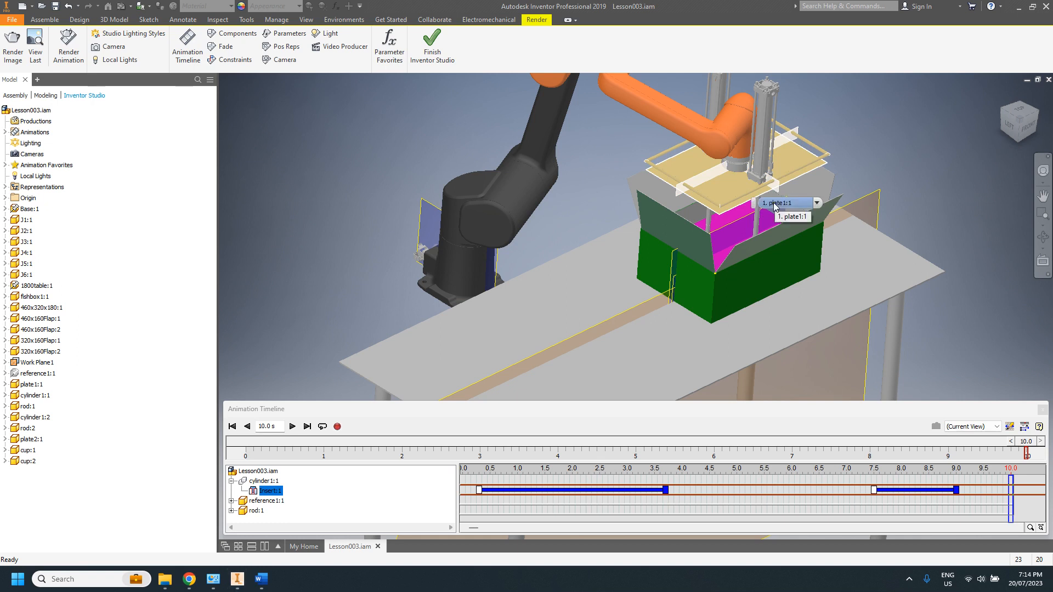
click(776, 207)
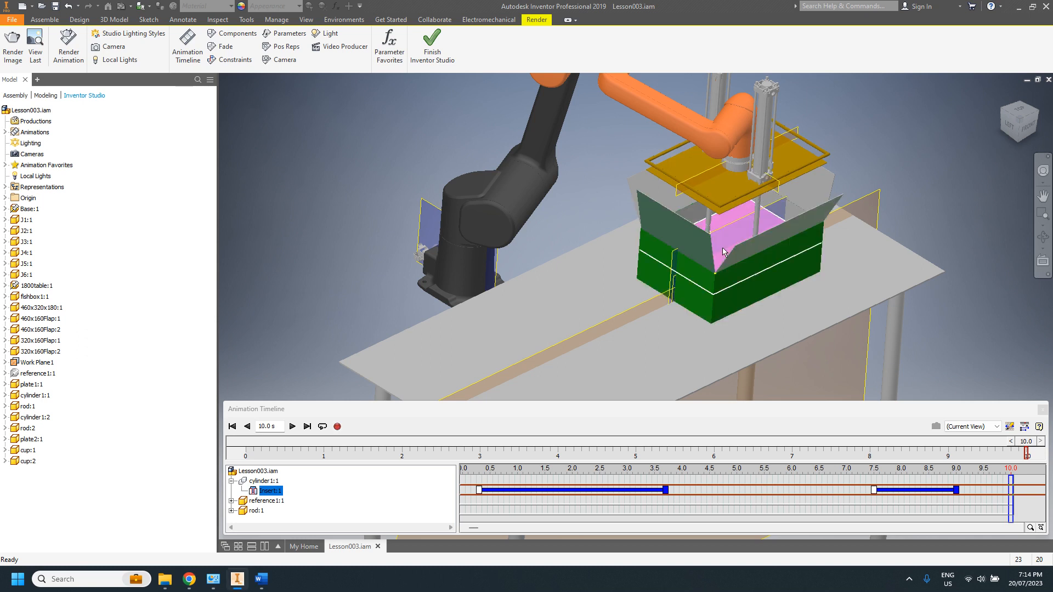
mouse_move(740, 268)
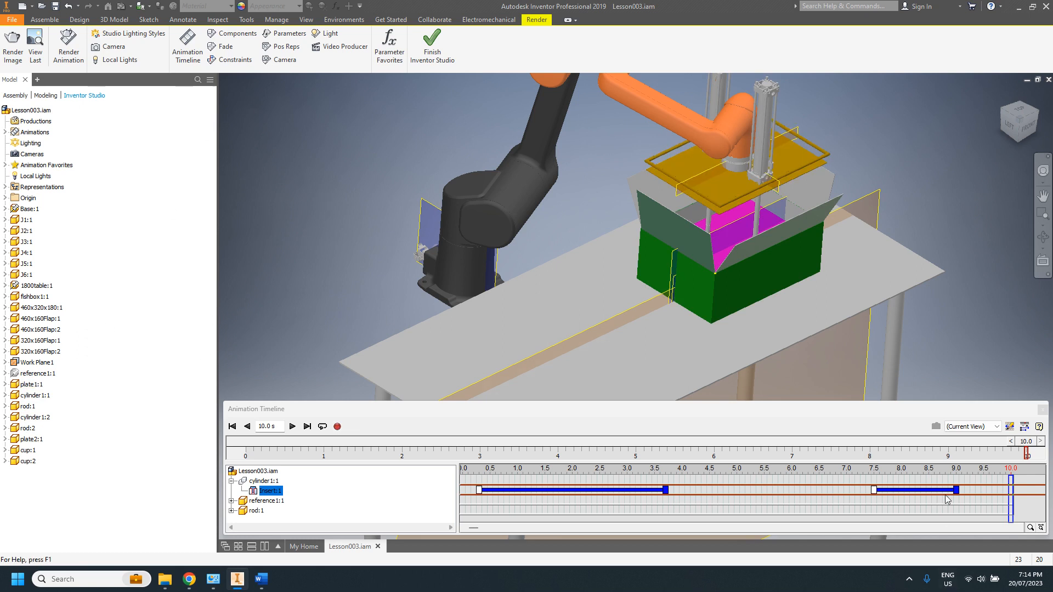
Step: Set the animation length to 15 seconds
click(1026, 426)
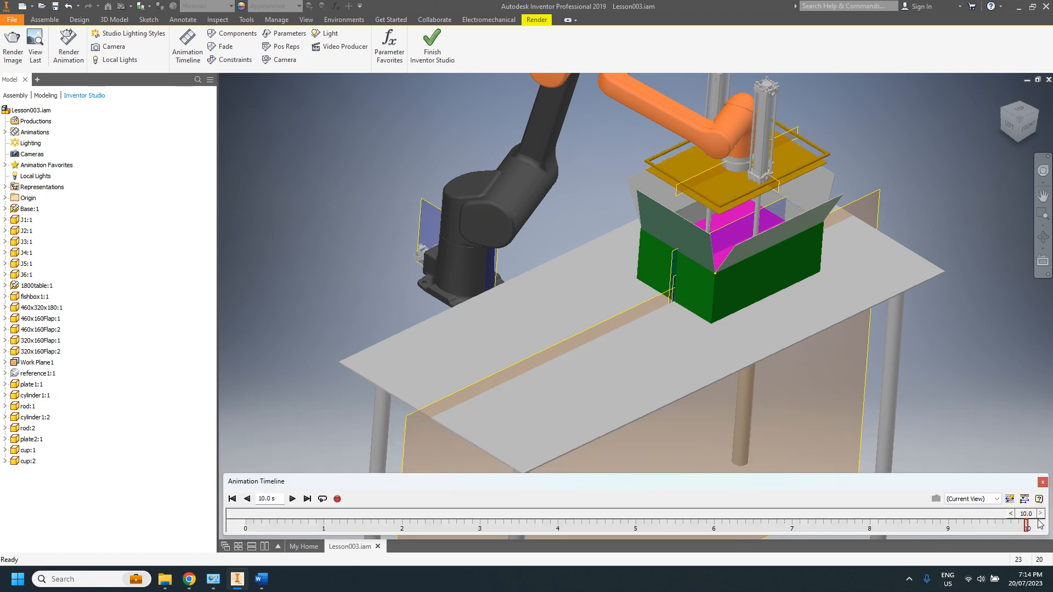
click(1024, 499)
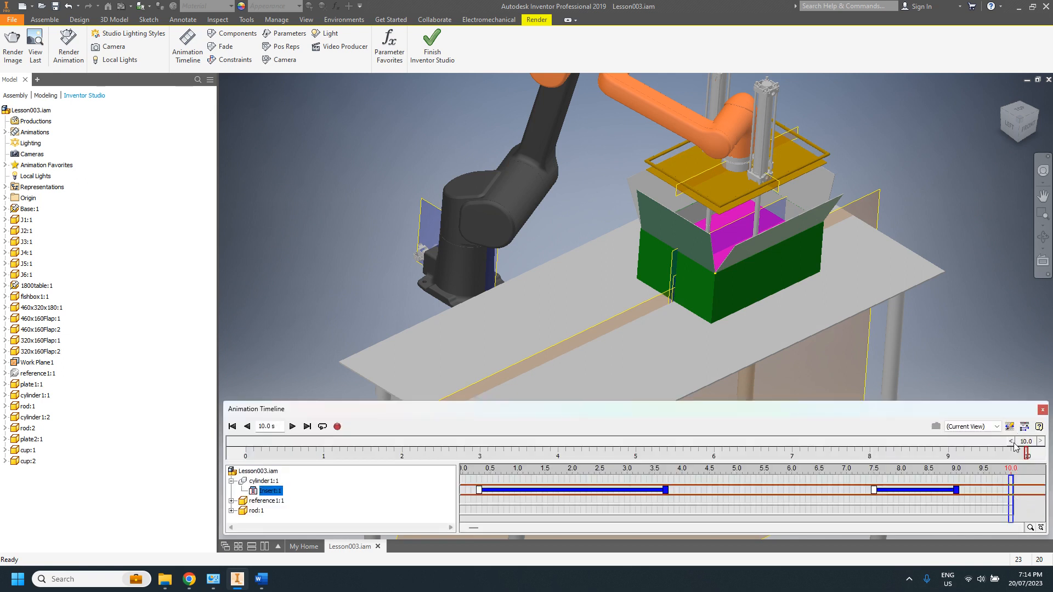
click(1010, 426)
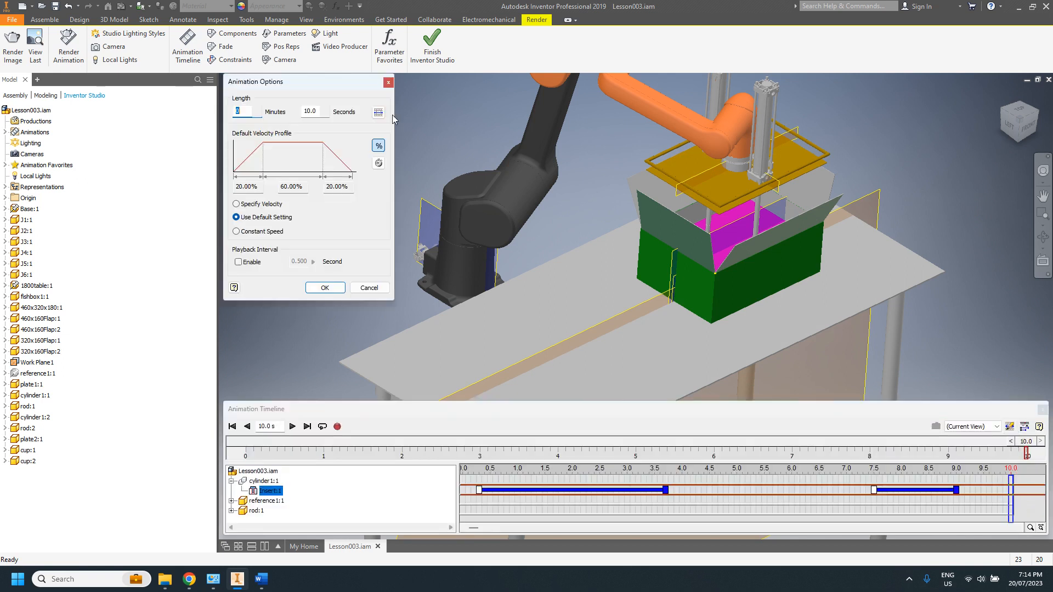
double_click(307, 111)
text(15)
click(325, 287)
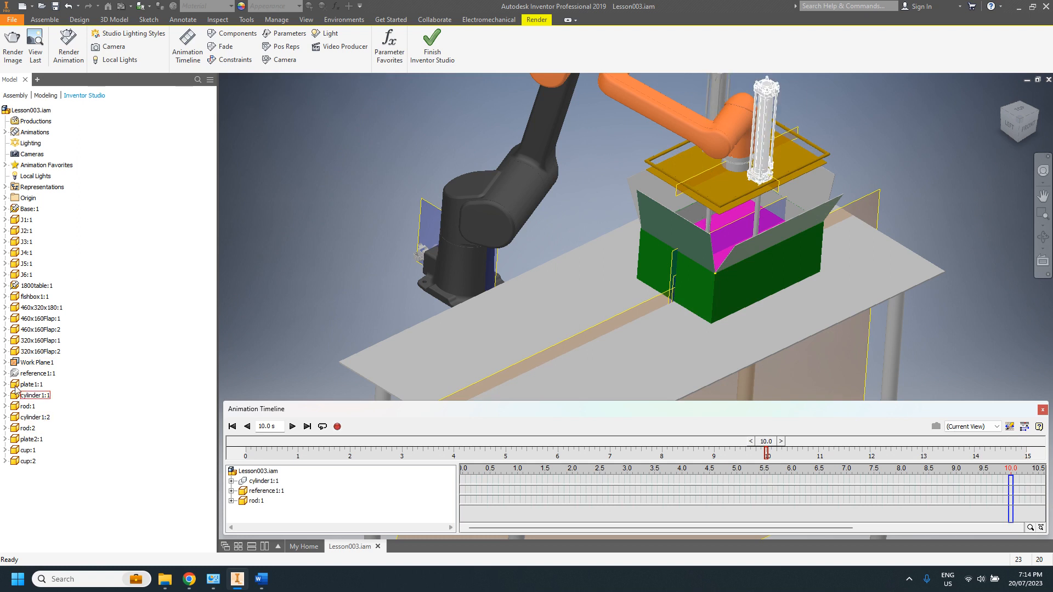
Step: Animate the VacuumCup_attach constraint of fishbox1:1 so that it is suppressed instantaneously at 10.0 s
click(23, 298)
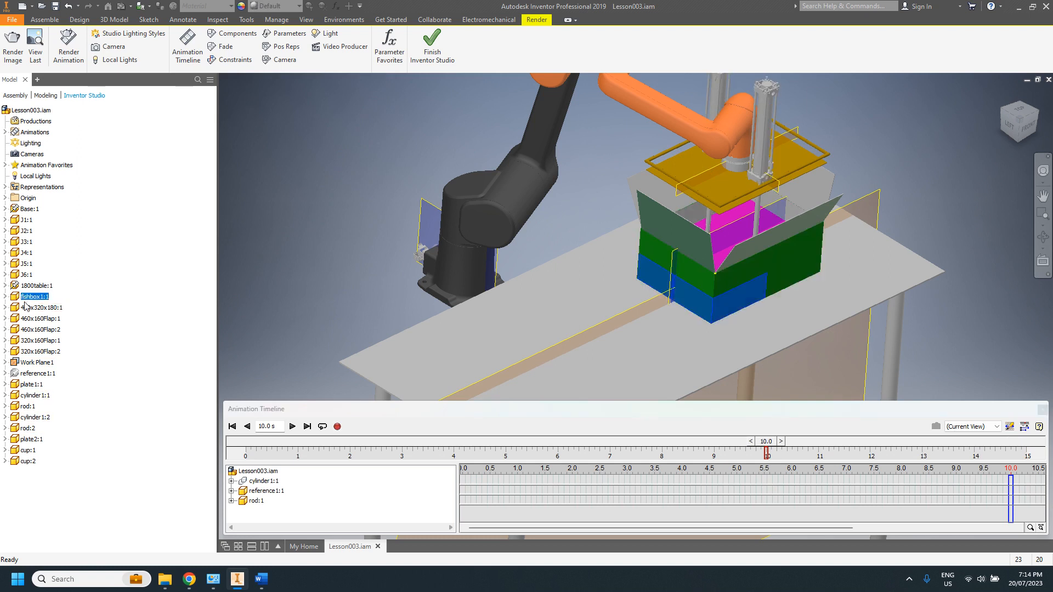
click(5, 297)
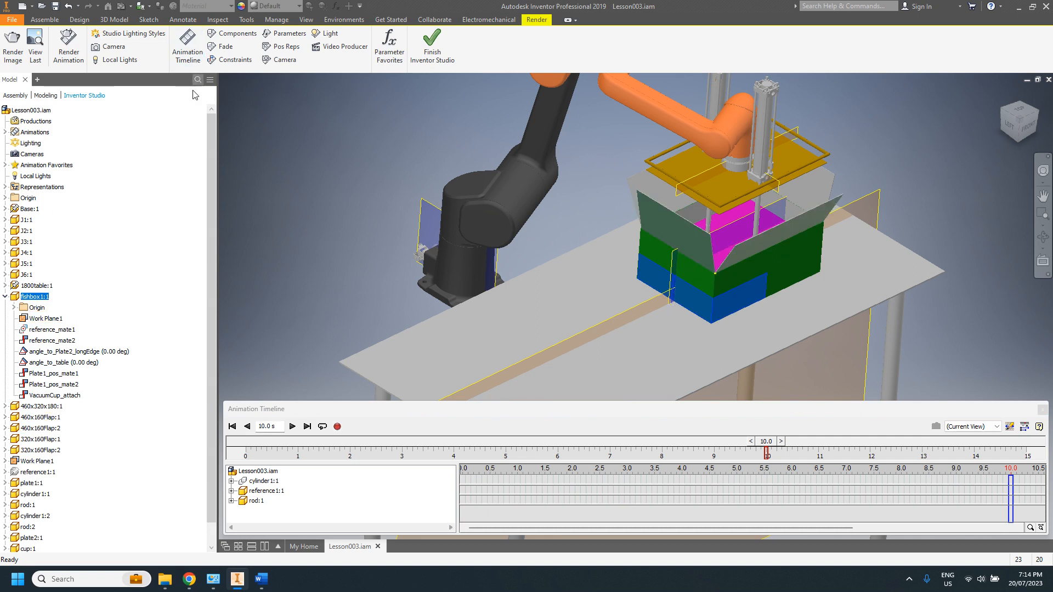
click(237, 60)
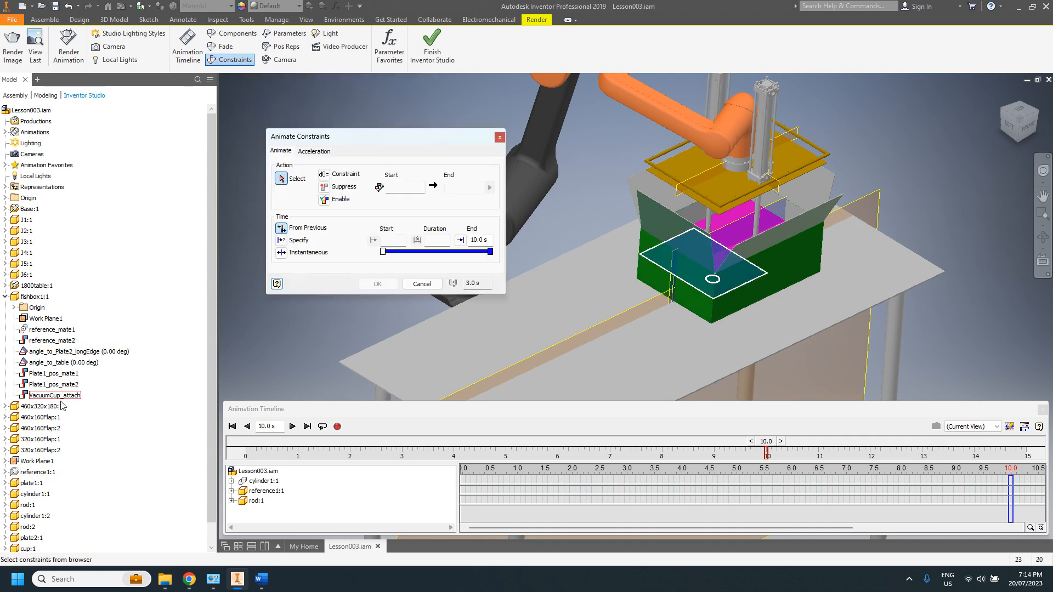
click(55, 395)
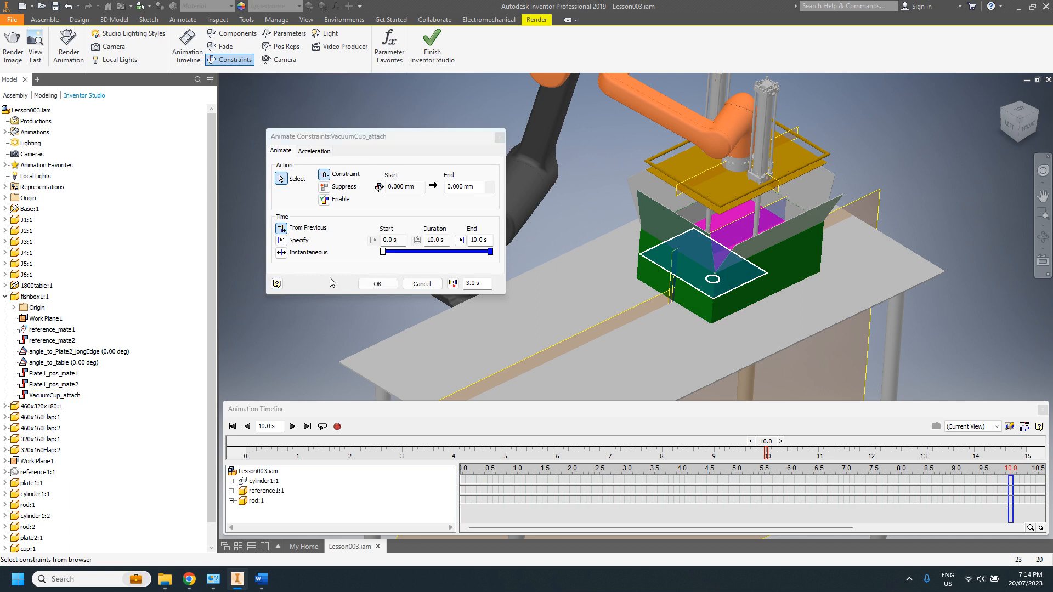
click(331, 188)
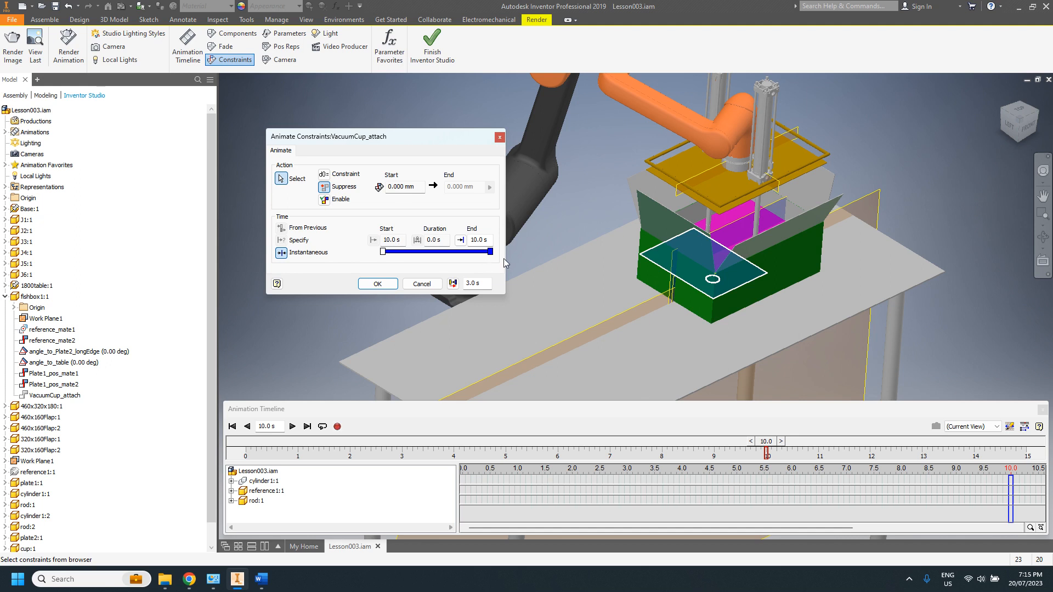
click(393, 288)
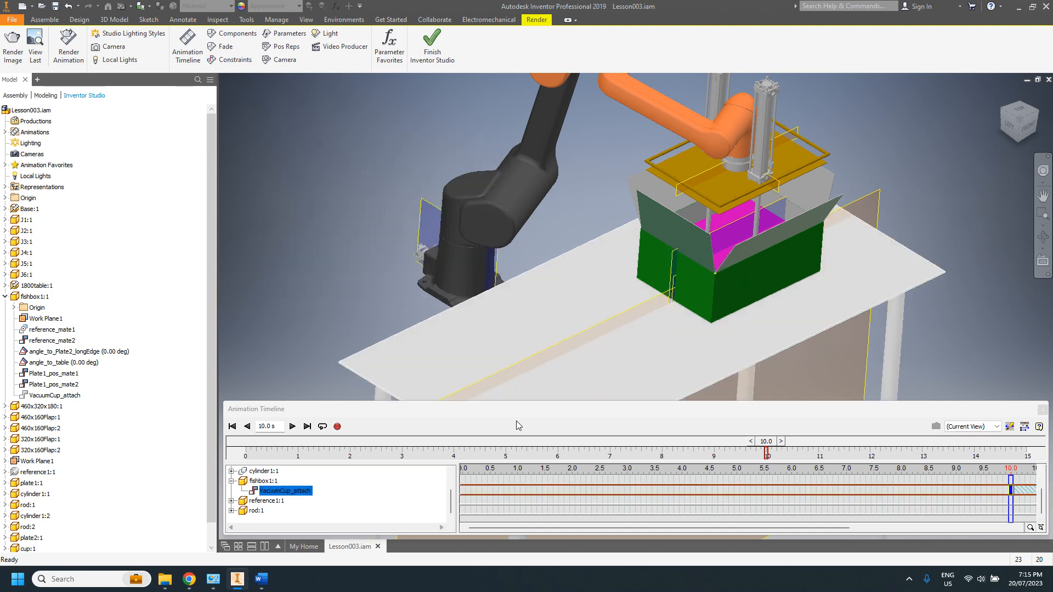
Step: Create a new animation action for the Insert:1 constraint of rod:1 with a specified start time of 10 s
drag(667, 528, 839, 550)
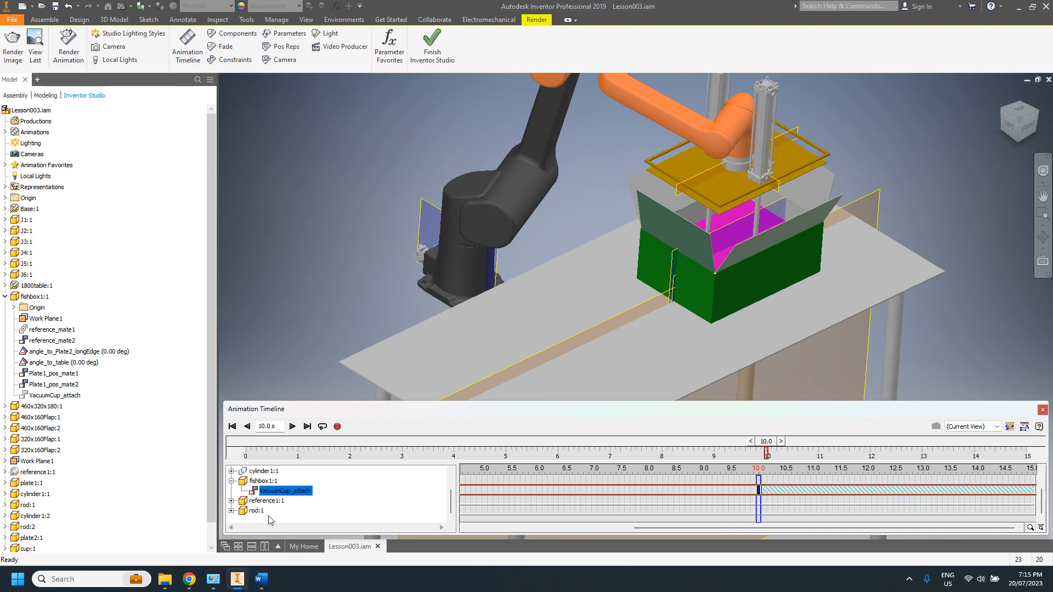
click(231, 511)
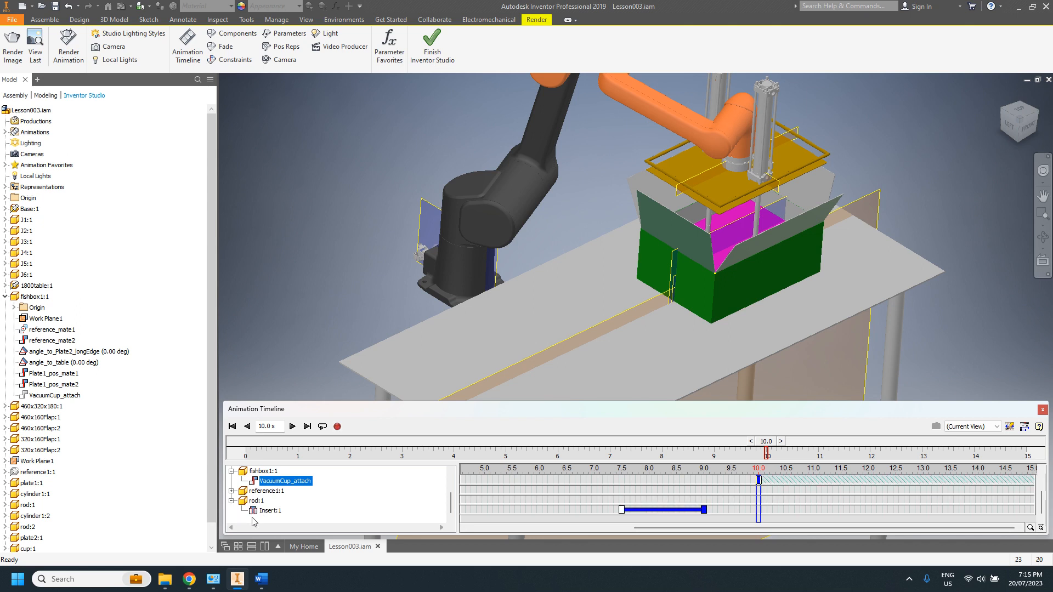
click(231, 59)
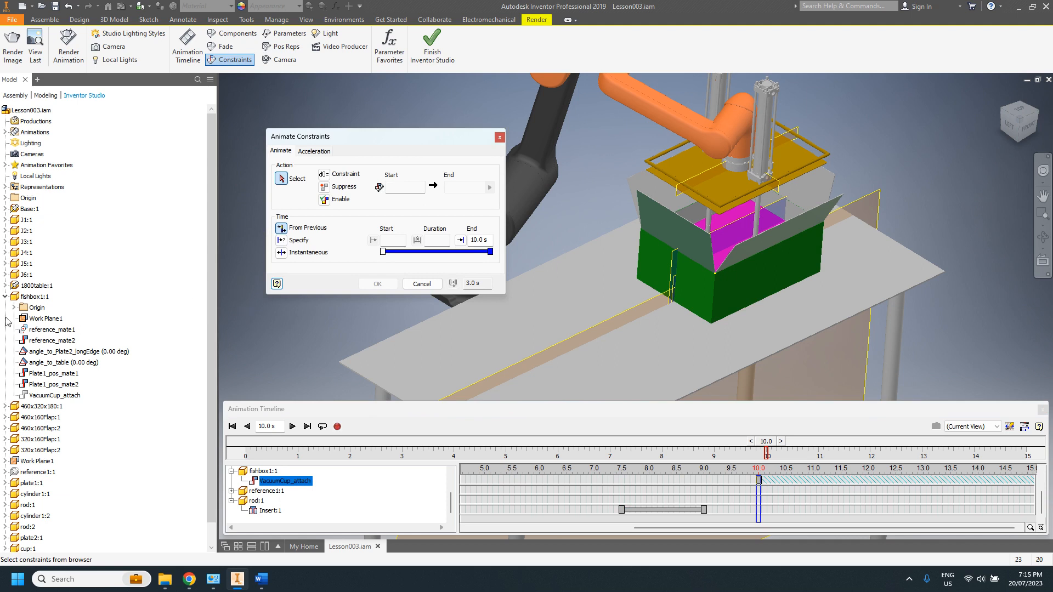
scroll(64, 427, down, 1)
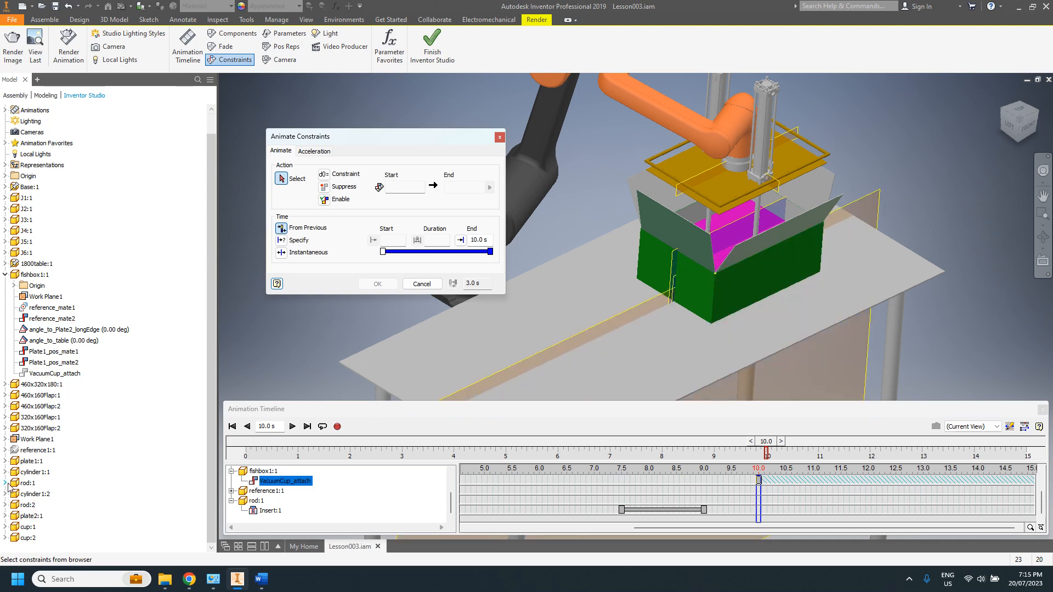
click(6, 483)
click(40, 505)
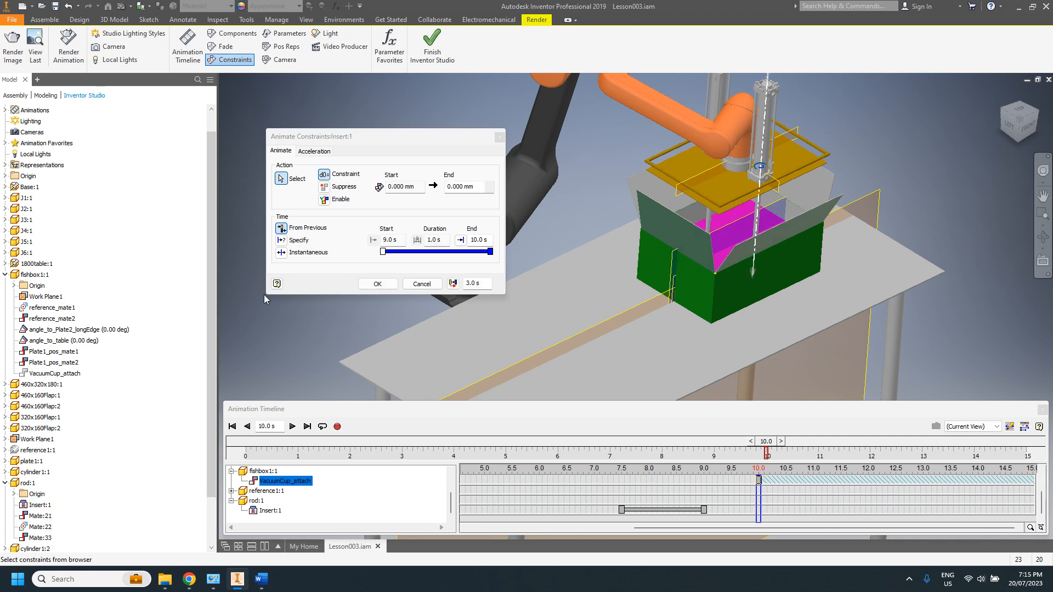
click(281, 240)
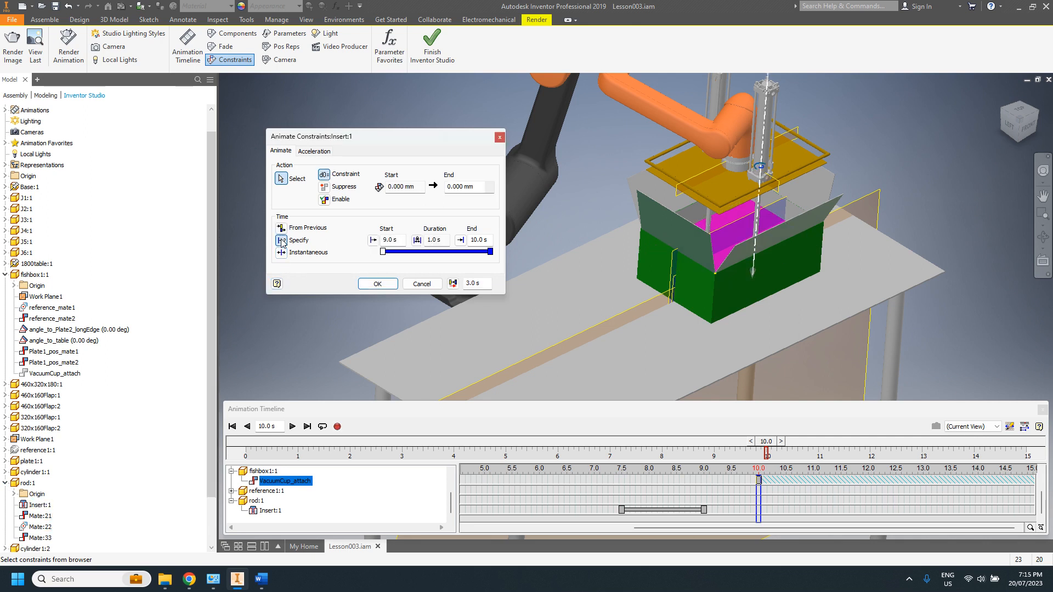
click(385, 240)
text(10)
Step: Set the rod's Insert:1 action to end at 250 mm with a duration of 5 s, and apply it
click(389, 187)
drag(447, 187, 508, 201)
text(250)
double_click(429, 240)
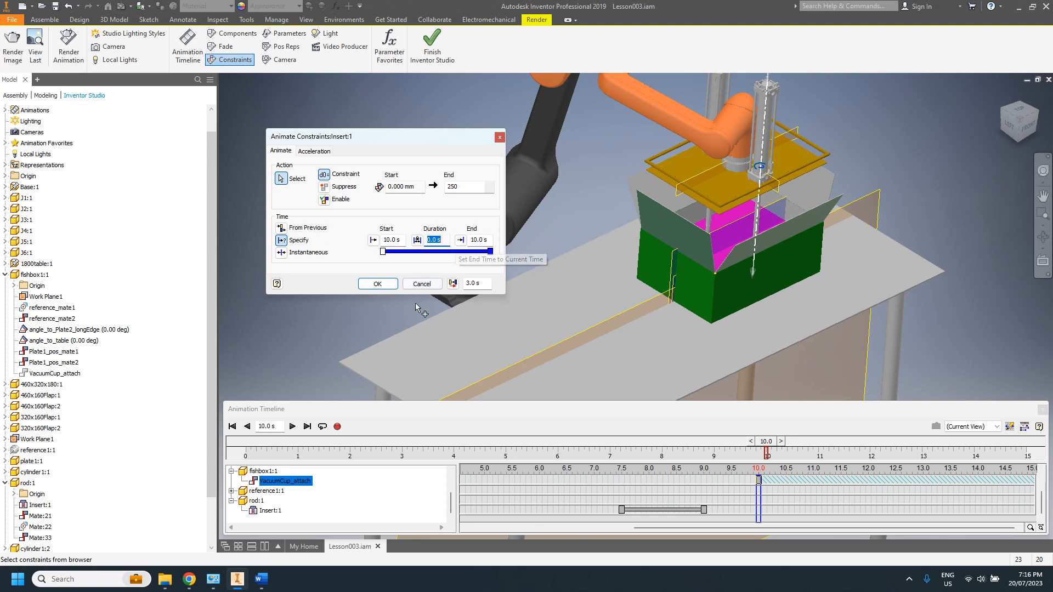
click(419, 240)
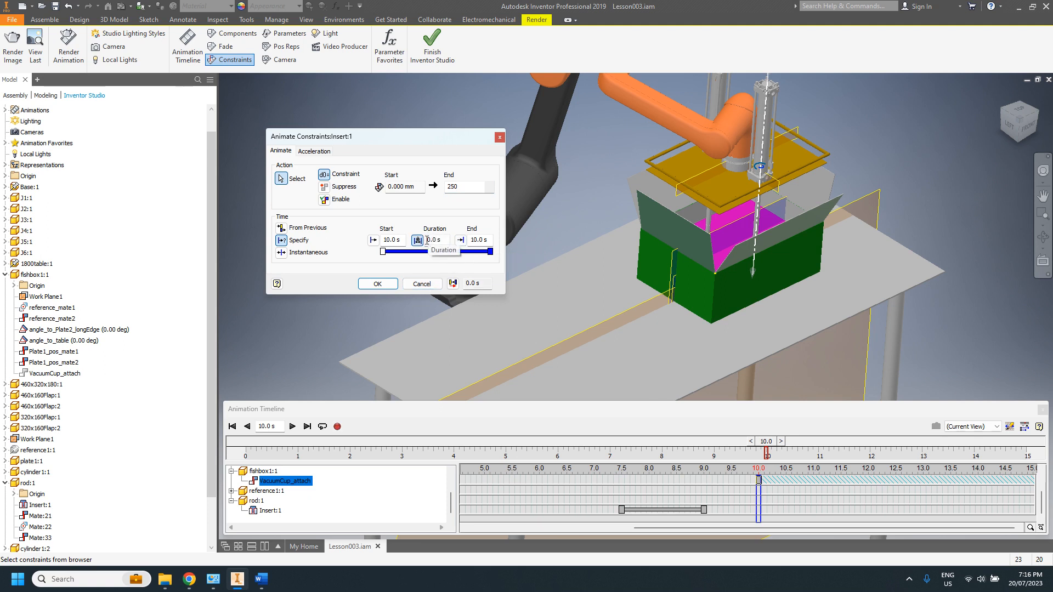
double_click(441, 241)
text(5)
click(377, 283)
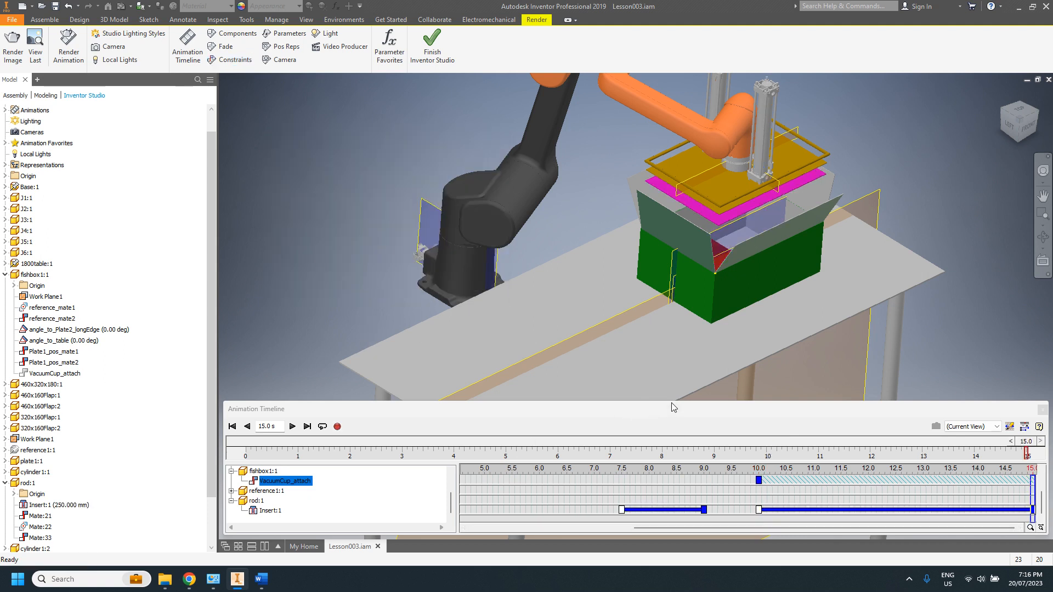
Step: Play the animation from the beginning to check the fishbox release and the rod's movement
click(234, 429)
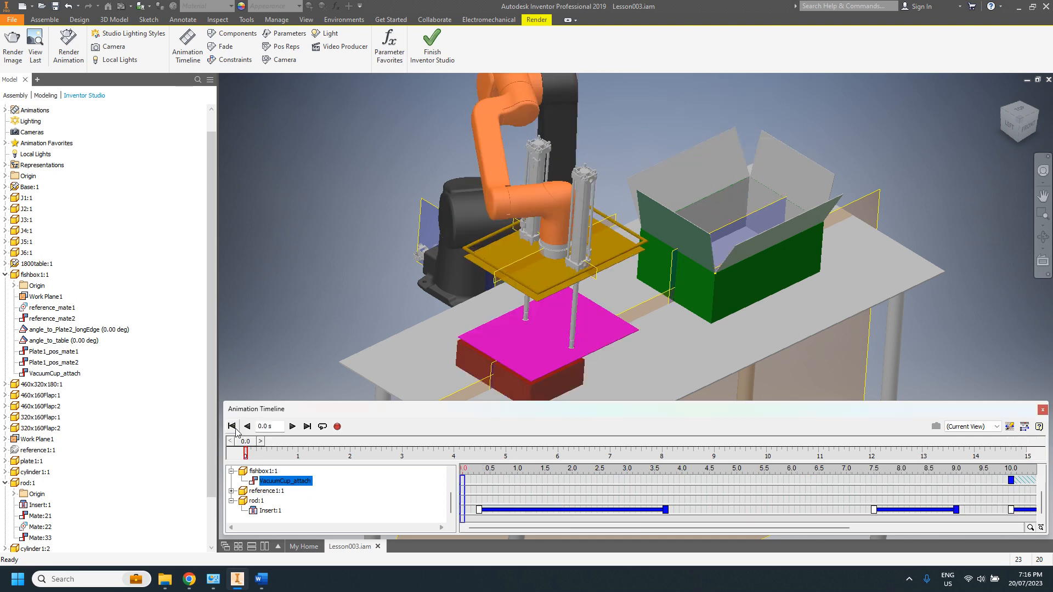
click(292, 426)
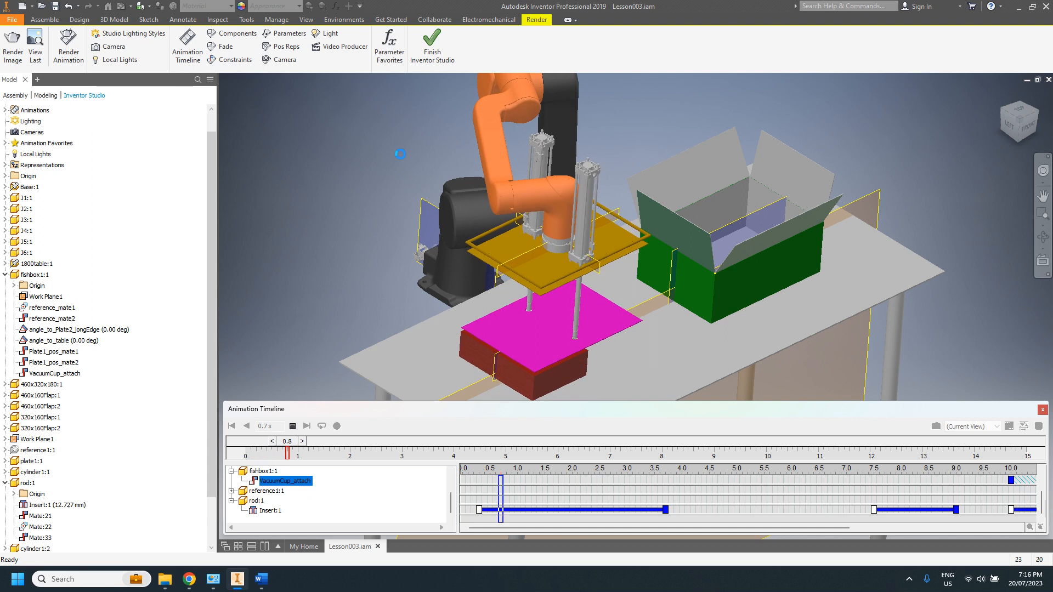